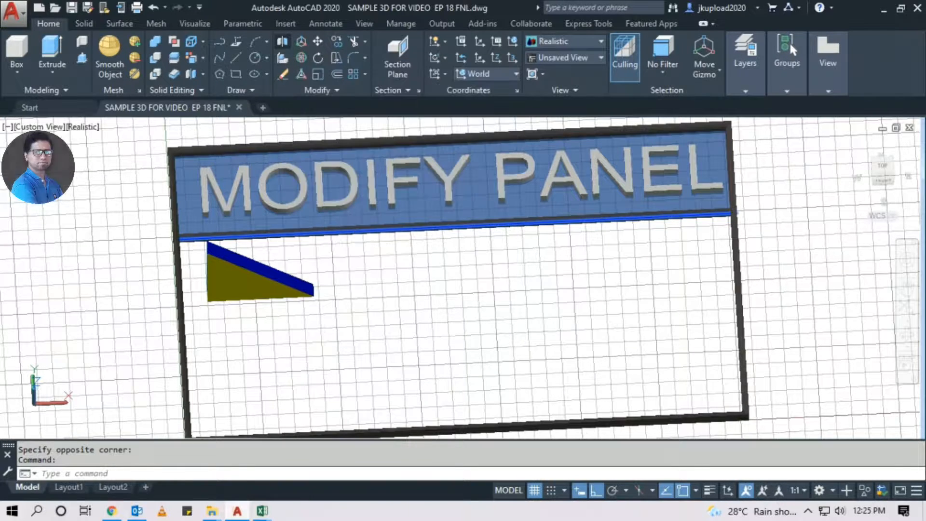
# Start a 3D Mirror of the wedge and set the first two mirror-plane points along the Y direction beside its tip
pyautogui.click(282, 57)
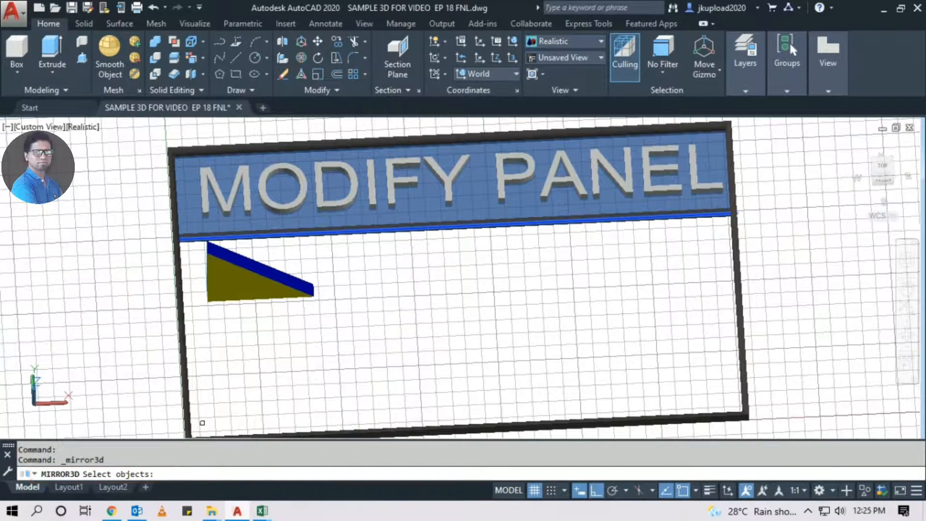
pyautogui.click(263, 275)
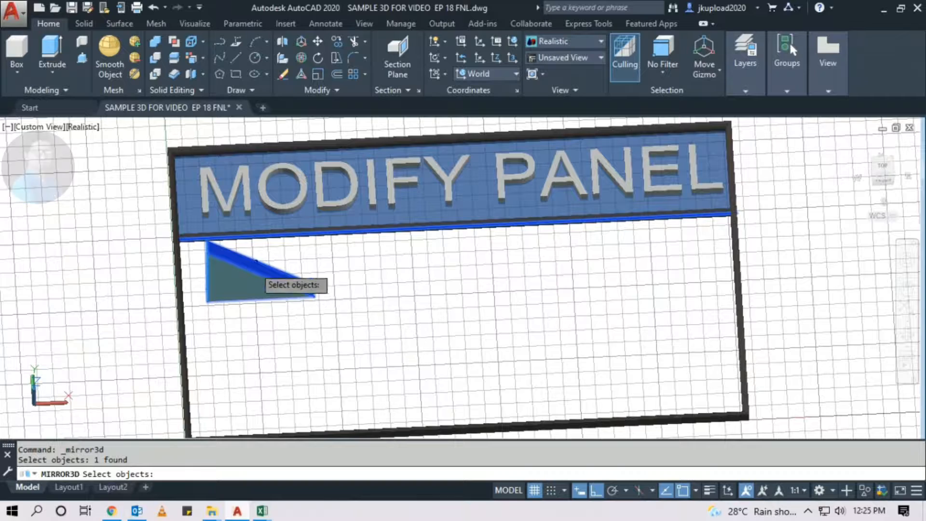
pyautogui.press('Return')
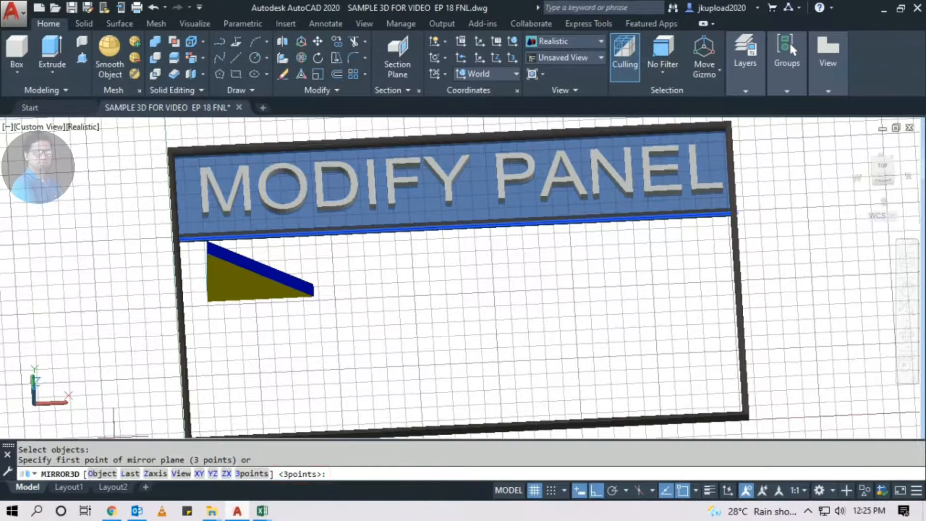
pyautogui.scroll(2, 347, 295)
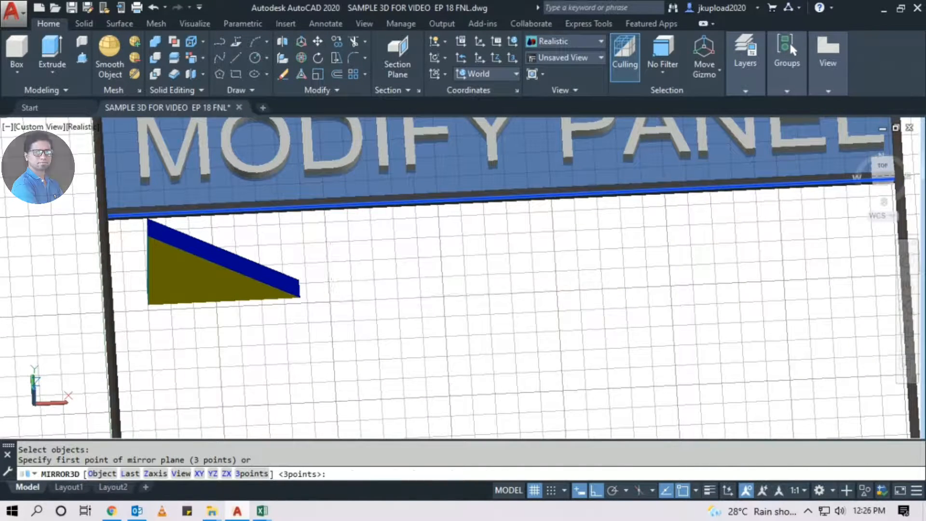
pyautogui.click(332, 277)
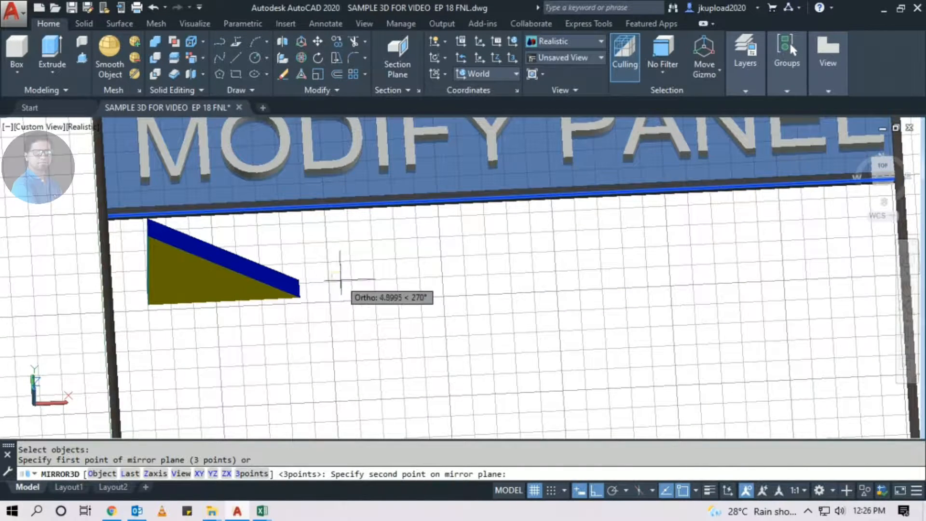
pyautogui.click(334, 314)
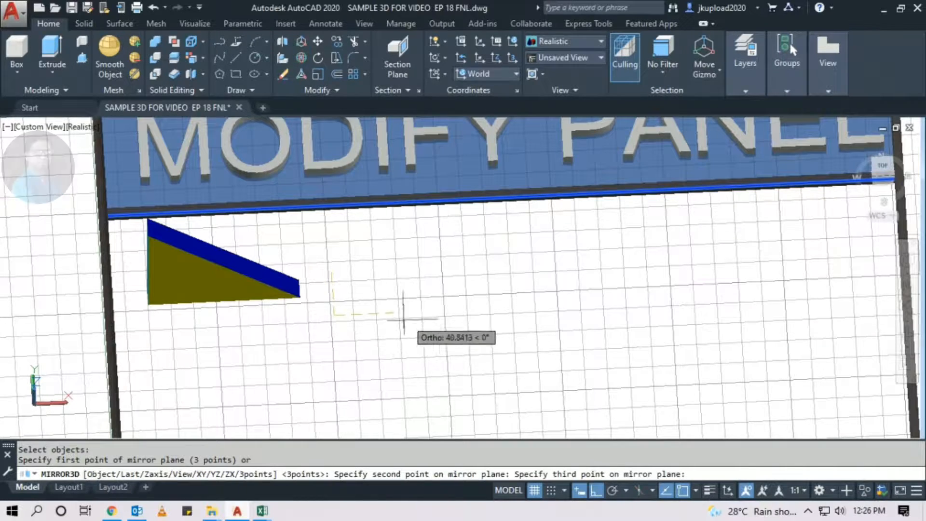
# Set the third mirror-plane point along negative X to mirror the wedge downward across a horizontal plane, keeping the source object
pyautogui.keyDown('shift'); pyautogui.moveTo(404, 320); pyautogui.dragTo(365, 262, button='middle'); pyautogui.keyUp('shift')
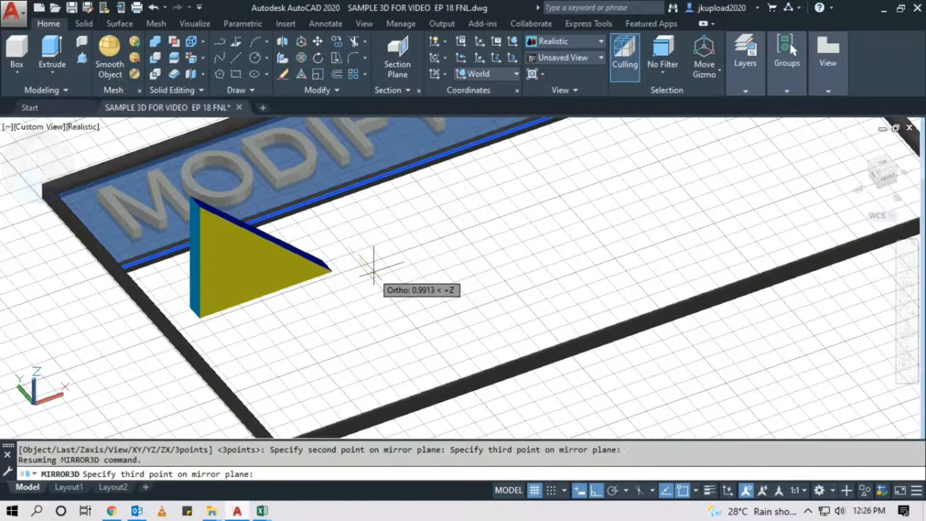
pyautogui.moveTo(375, 268); pyautogui.dragTo(333, 290, button='middle')
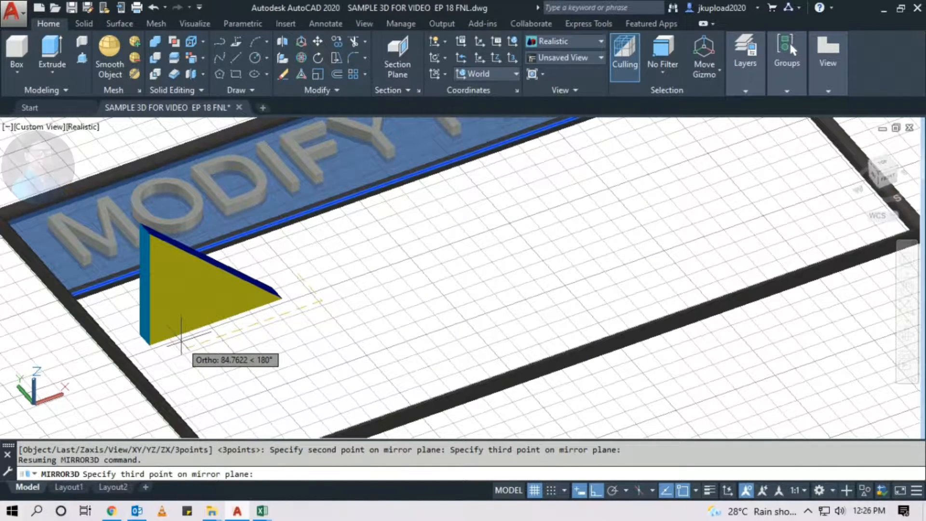
pyautogui.scroll(3, 275, 296)
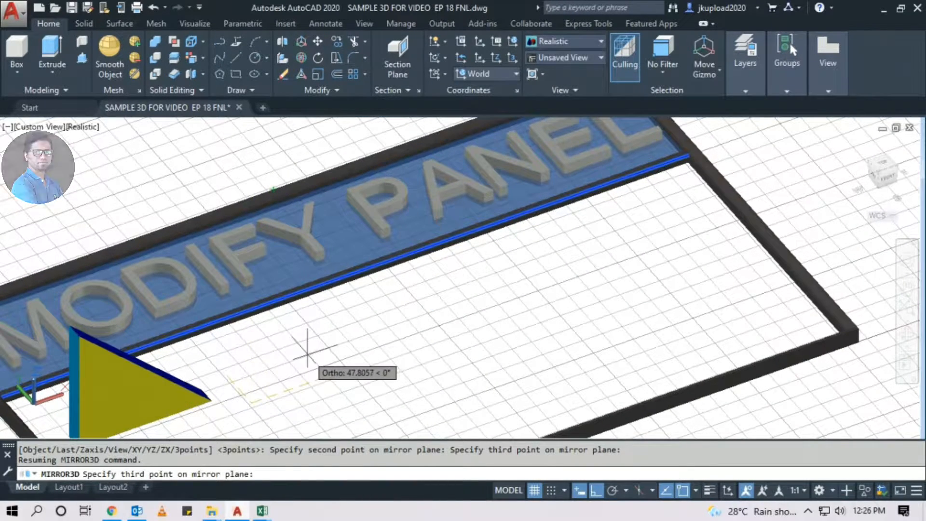
pyautogui.moveTo(287, 375); pyautogui.dragTo(303, 360, button='middle')
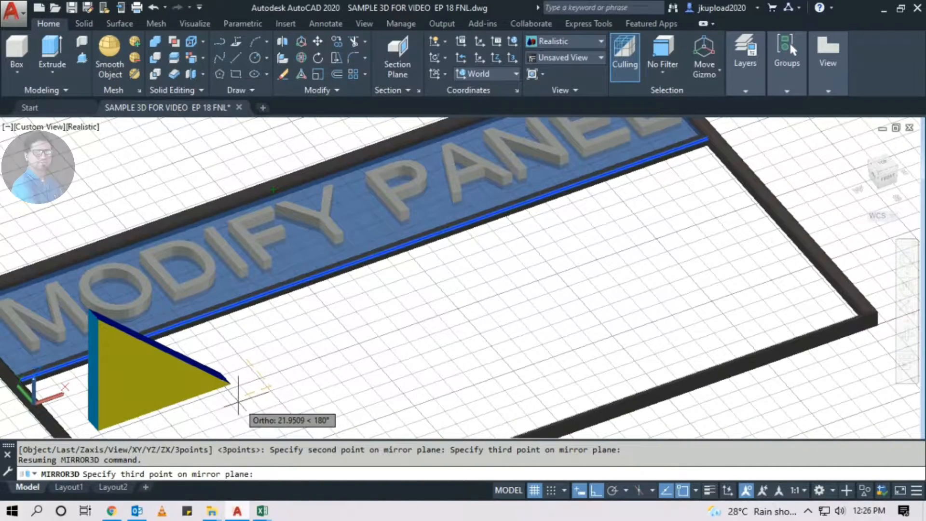
pyautogui.click(241, 386)
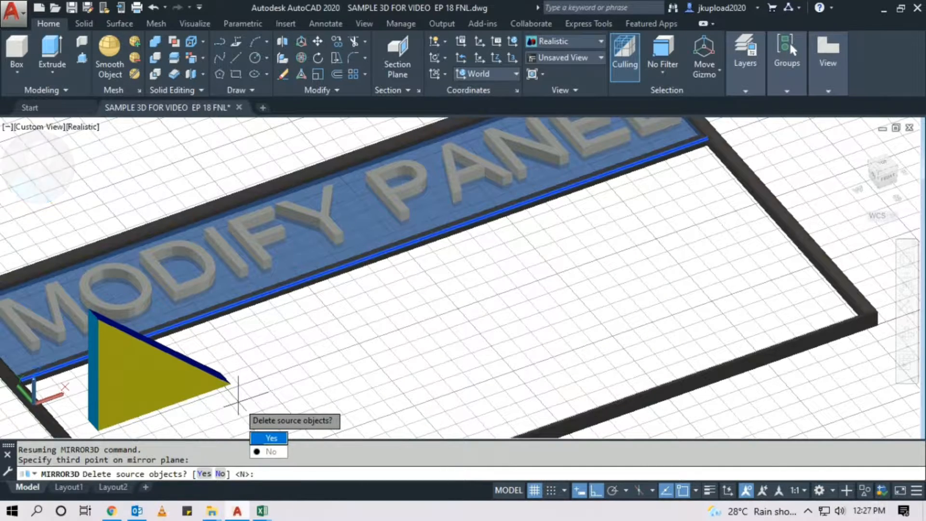
pyautogui.press('Down')
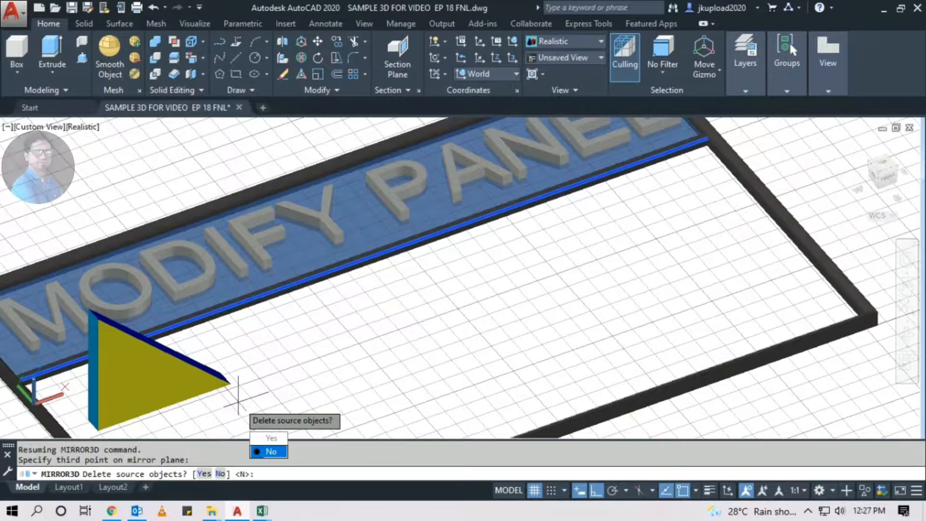
pyautogui.press('Return')
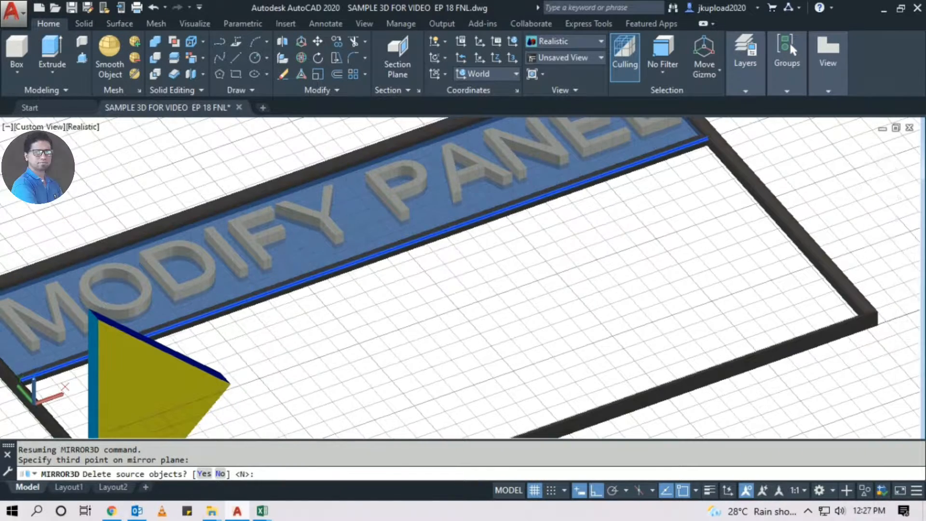
pyautogui.moveTo(248, 352); pyautogui.dragTo(362, 248, button='middle')
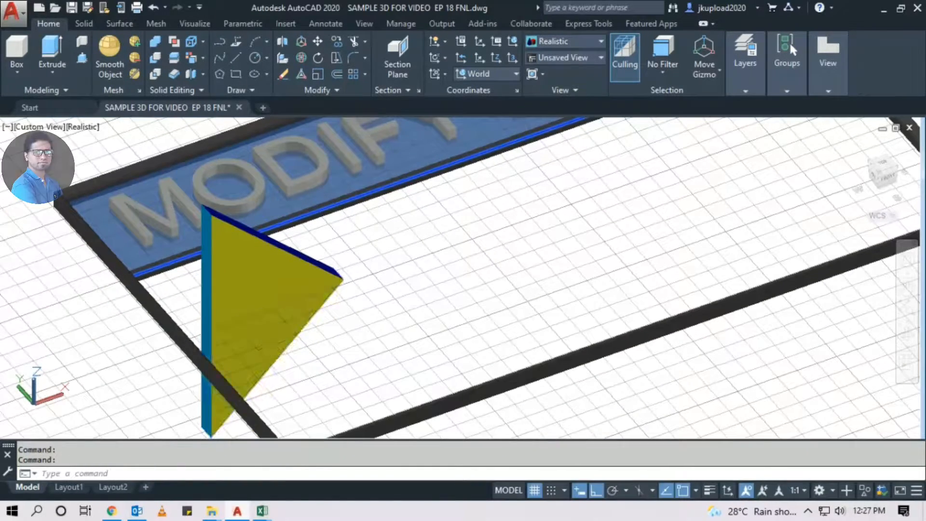
pyautogui.click(252, 307)
pyautogui.press('Escape')
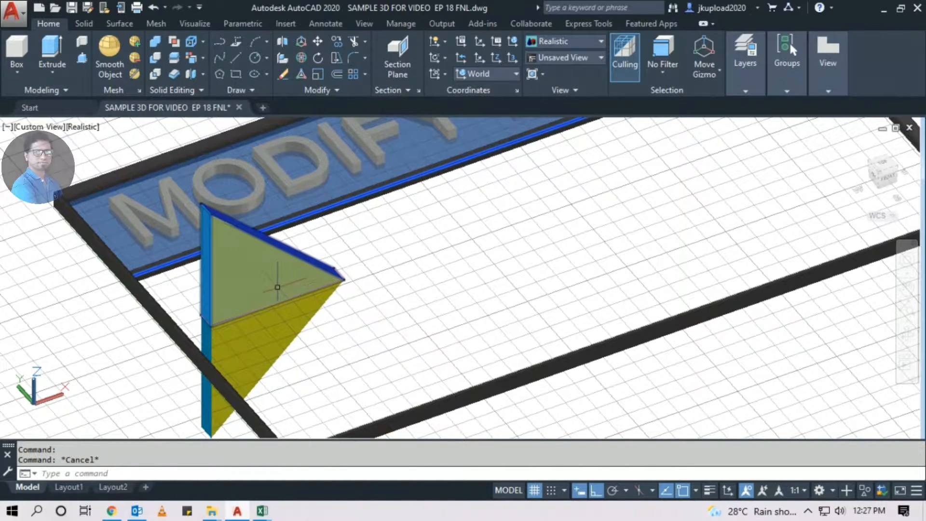
pyautogui.keyDown('shift'); pyautogui.moveTo(277, 287); pyautogui.dragTo(248, 265, button='middle'); pyautogui.keyUp('shift')
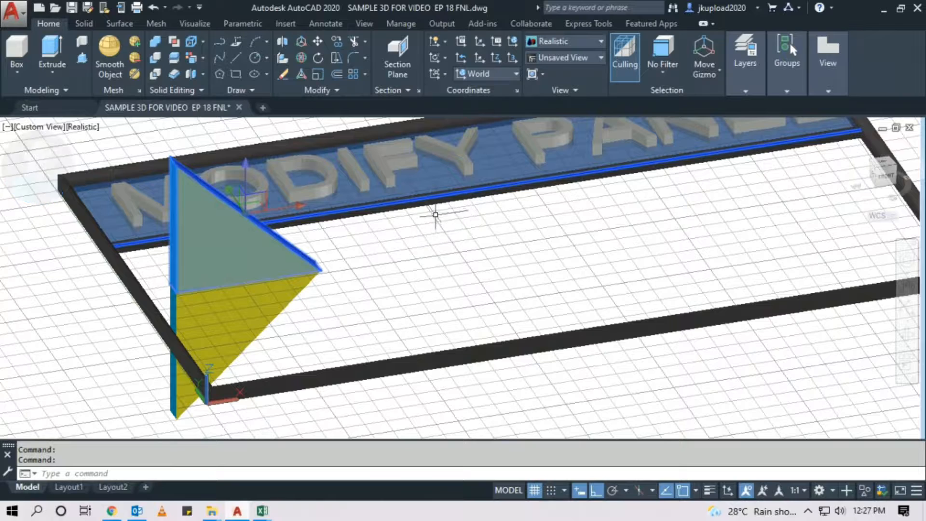
pyautogui.press('Escape')
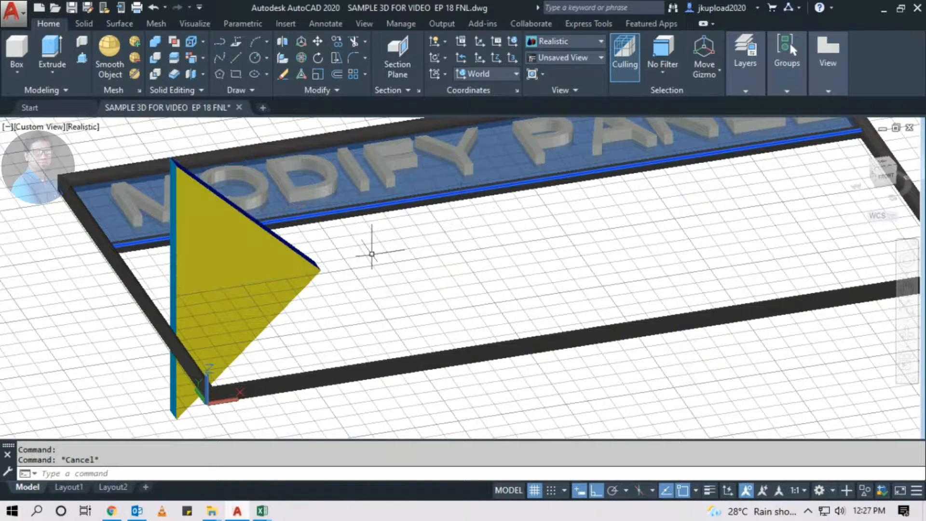
# Start another 3D Mirror of the upper wedge and set two mirror-plane points along Y beyond its tip
pyautogui.moveTo(372, 250); pyautogui.dragTo(374, 296, button='middle')
pyautogui.click(301, 41)
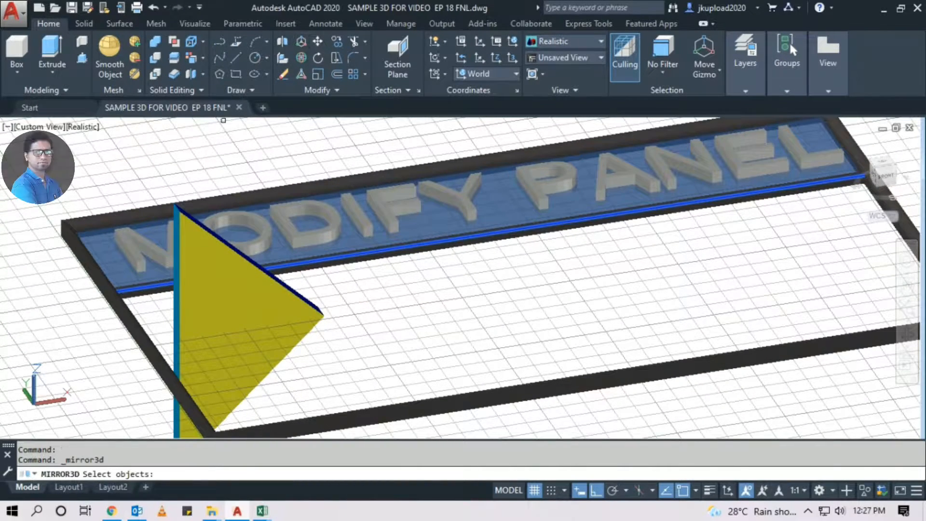
pyautogui.click(283, 288)
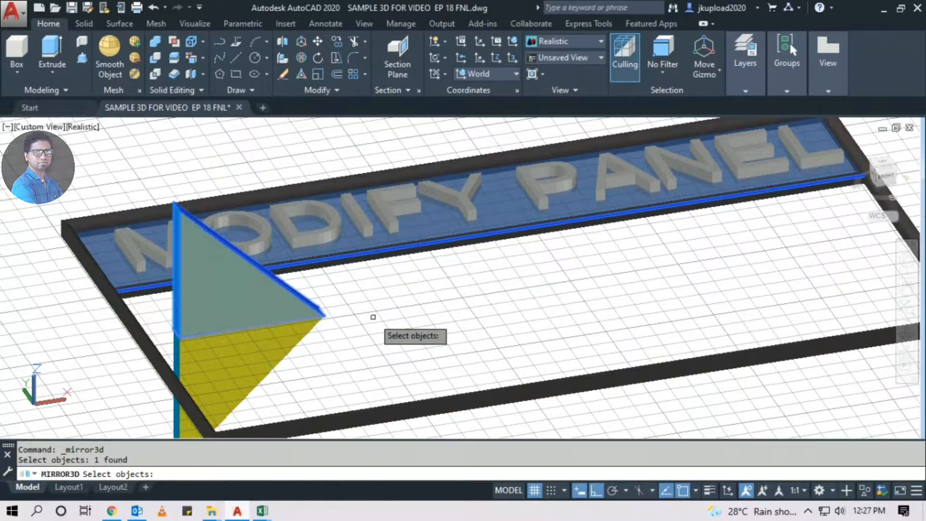
pyautogui.press('Return')
pyautogui.scroll(3, 361, 333)
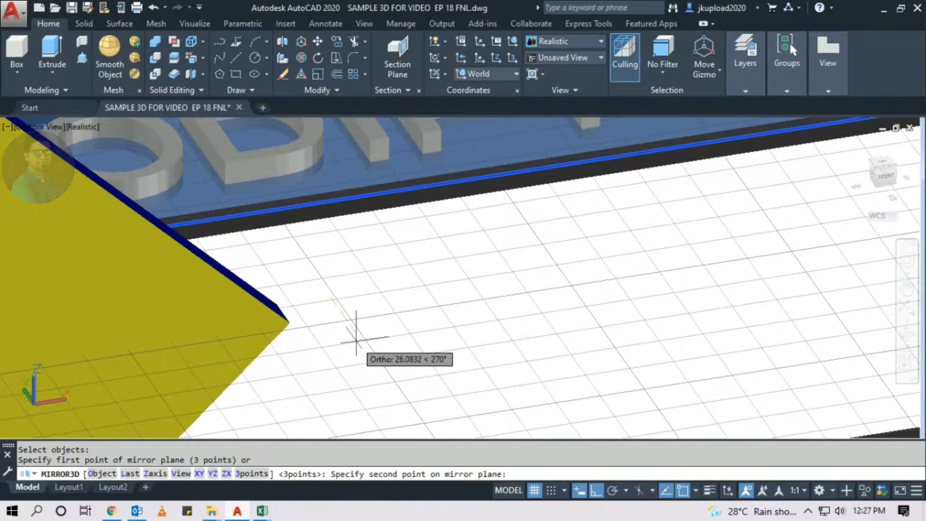
pyautogui.click(356, 340)
# Set the third mirror-plane point straight up in Z to mirror the wedge sideways across a vertical plane, keeping the source object
pyautogui.scroll(-3, 404, 311)
pyautogui.scroll(2, 399, 207)
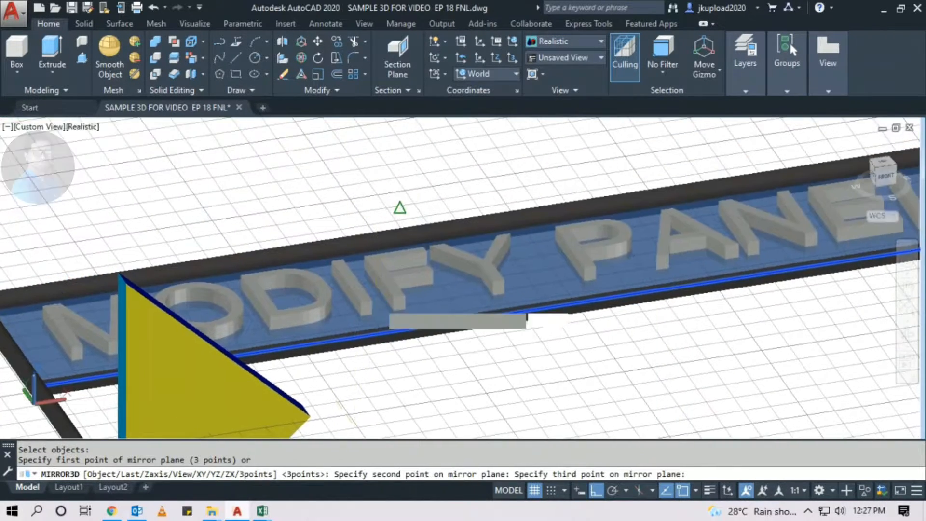
pyautogui.click(373, 191)
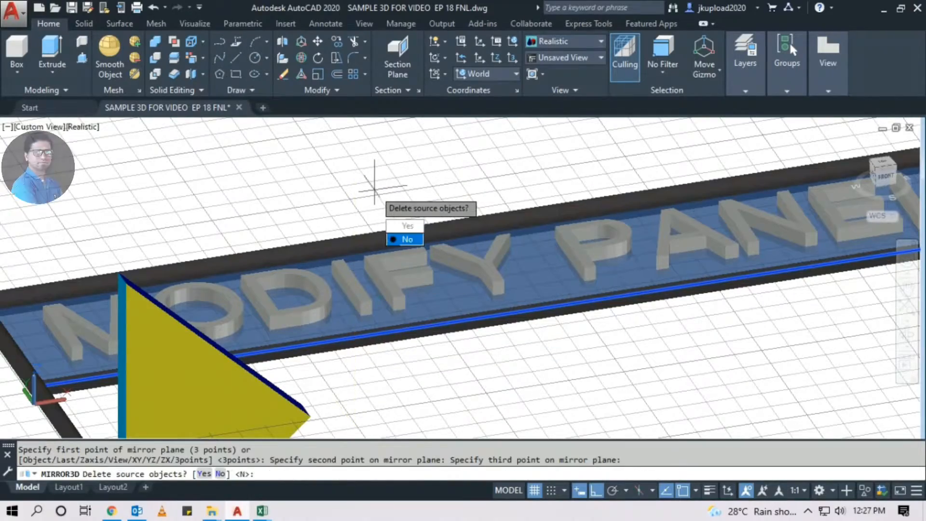
pyautogui.click(404, 239)
pyautogui.moveTo(431, 361); pyautogui.dragTo(477, 271, button='middle')
pyautogui.scroll(-1, 477, 270)
pyautogui.keyDown('shift'); pyautogui.moveTo(477, 270); pyautogui.dragTo(439, 318, button='middle'); pyautogui.keyUp('shift')
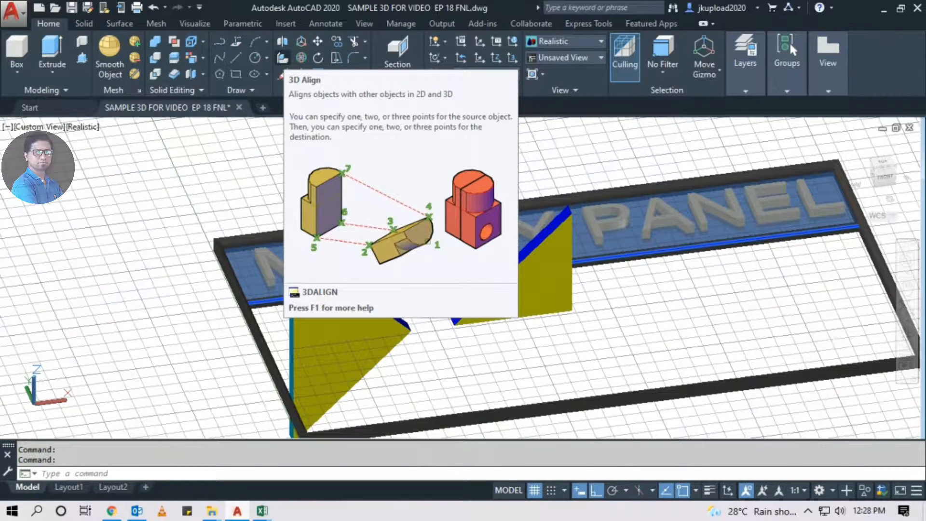
# Start 3D Align on the sideways-mirrored wedge and set the base point at the near corner of its tip
pyautogui.click(282, 58)
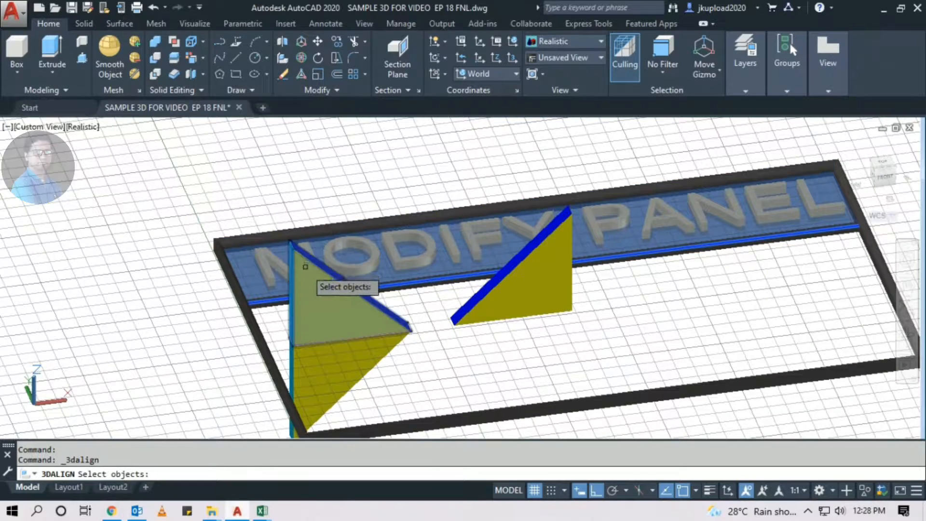
pyautogui.click(491, 289)
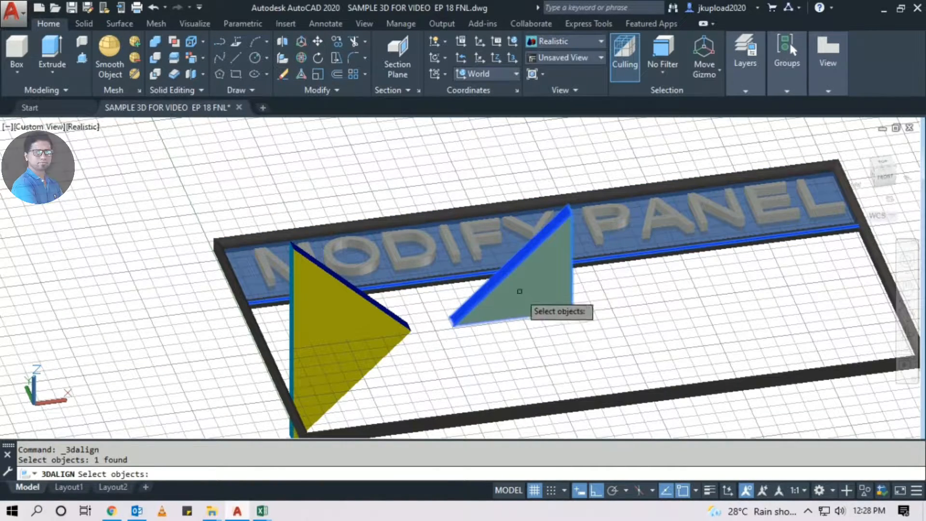
pyautogui.press('Return')
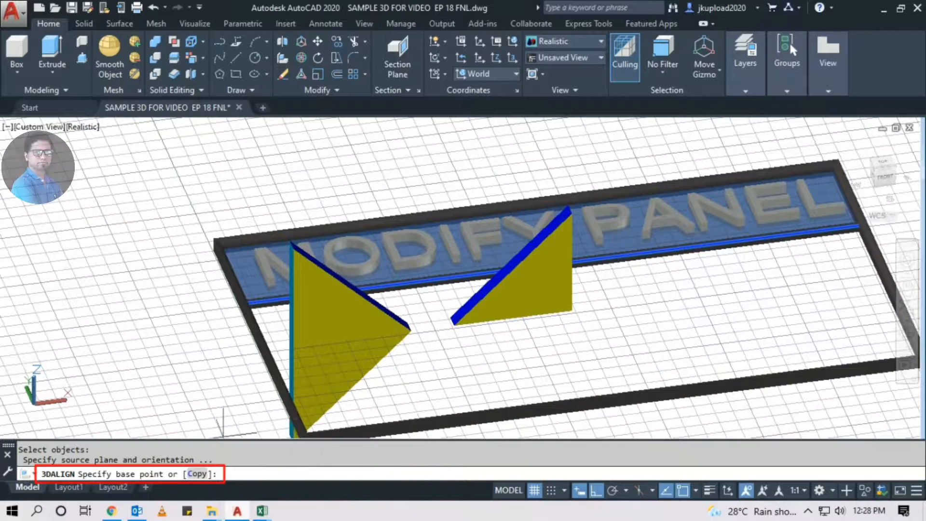
pyautogui.scroll(4, 623, 265)
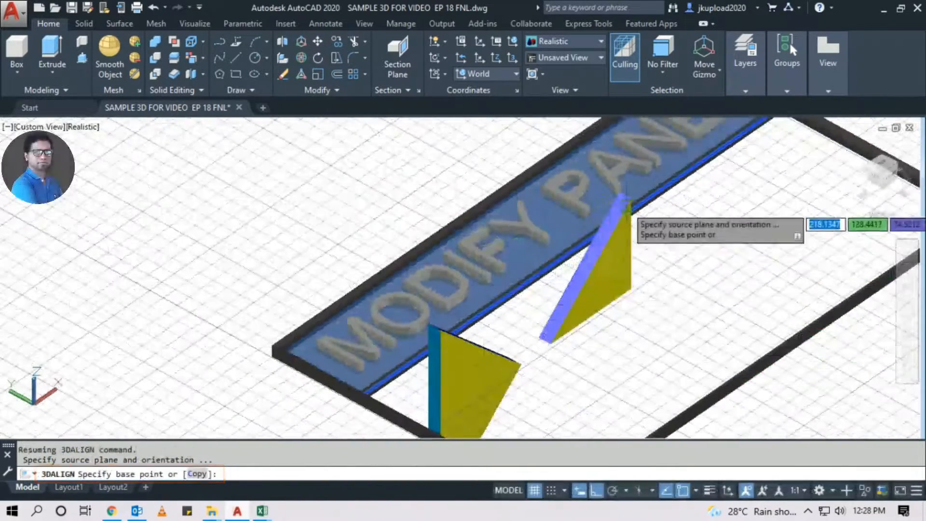
pyautogui.click(550, 344)
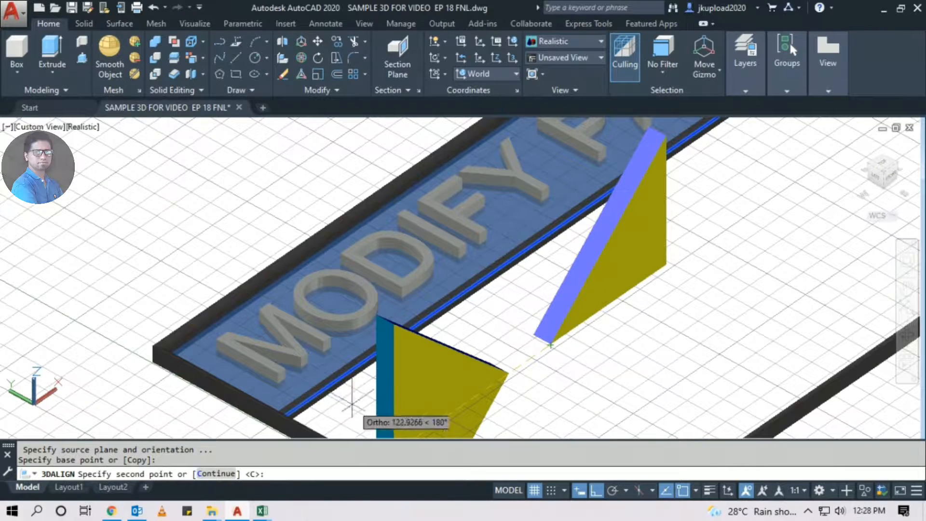
# Set the second source point at the tip's other corner and the third at the top corner of the sloping face
pyautogui.scroll(3, 545, 337)
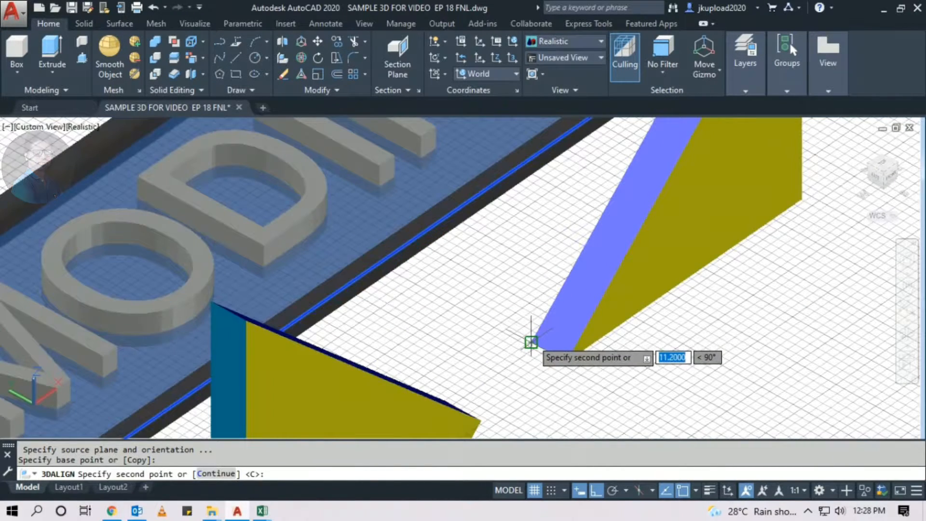
pyautogui.click(531, 342)
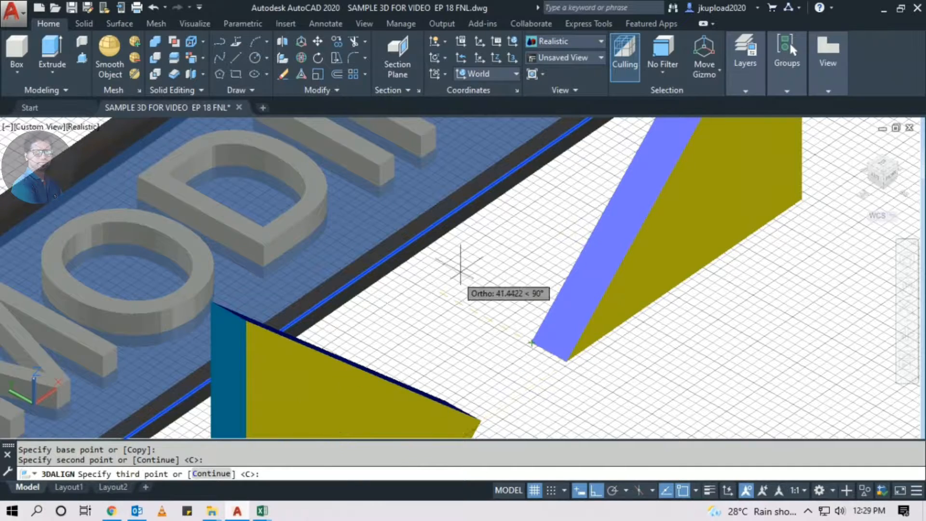
pyautogui.scroll(-5, 506, 258)
pyautogui.scroll(6, 531, 200)
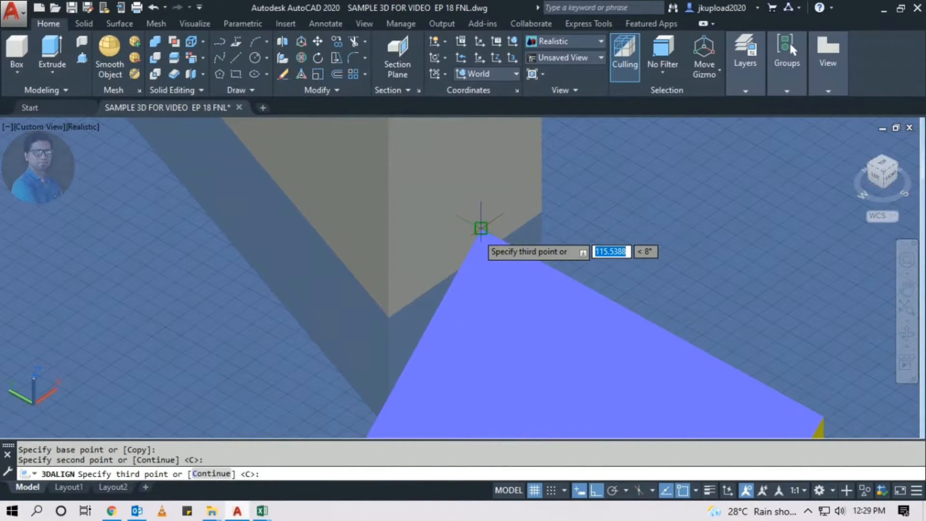
pyautogui.click(481, 228)
# Set the first destination point for 3D Align at the near corner of the original upper wedge's tip
pyautogui.scroll(-8, 497, 241)
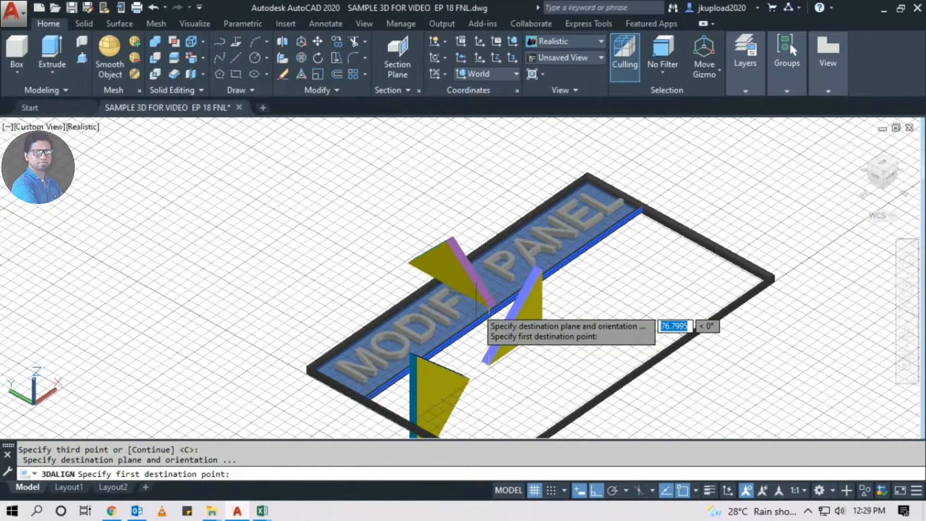
pyautogui.scroll(2, 550, 236)
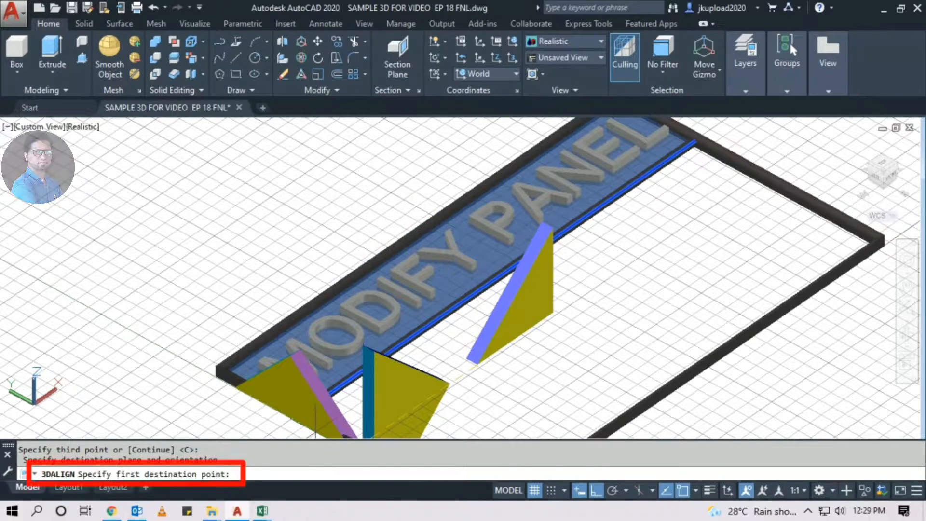
pyautogui.moveTo(443, 357); pyautogui.dragTo(480, 268, button='middle')
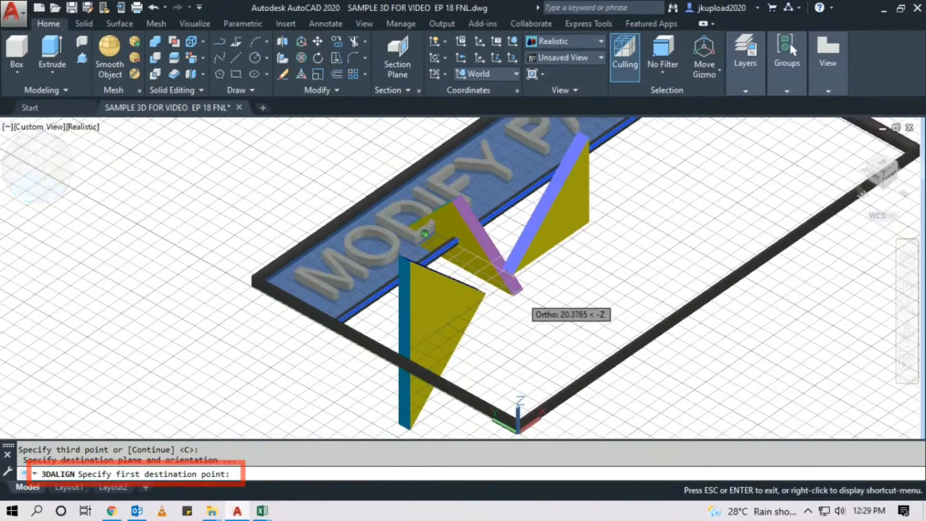
pyautogui.keyDown('shift'); pyautogui.moveTo(521, 309); pyautogui.dragTo(386, 335, button='middle'); pyautogui.keyUp('shift')
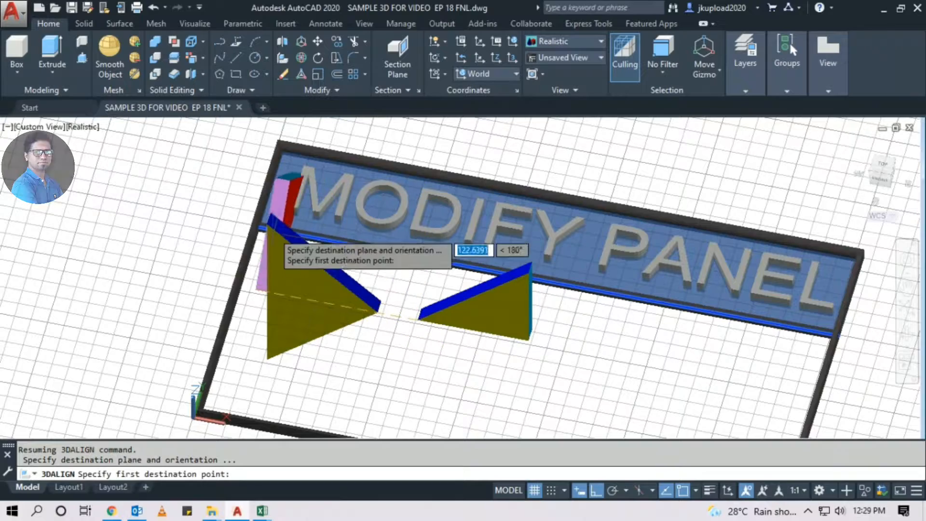
pyautogui.scroll(8, 395, 299)
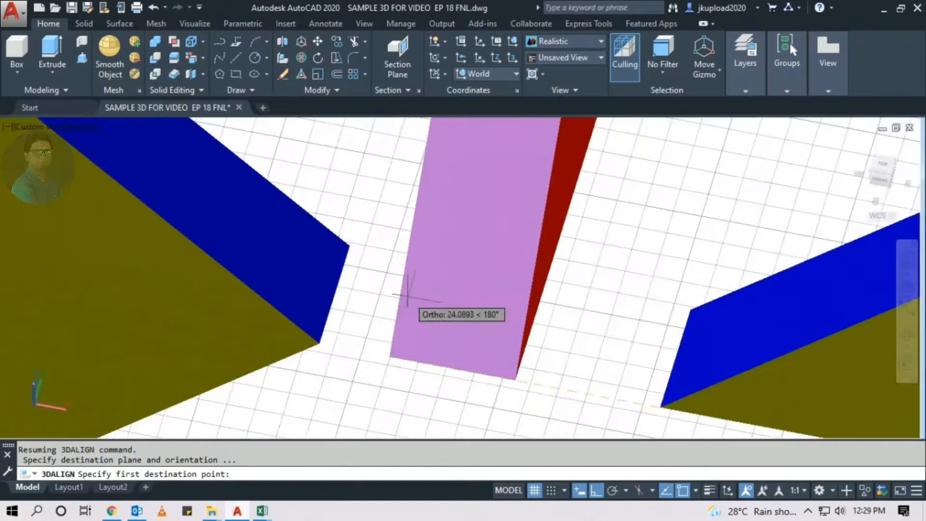
pyautogui.moveTo(611, 368); pyautogui.dragTo(438, 378, button='middle')
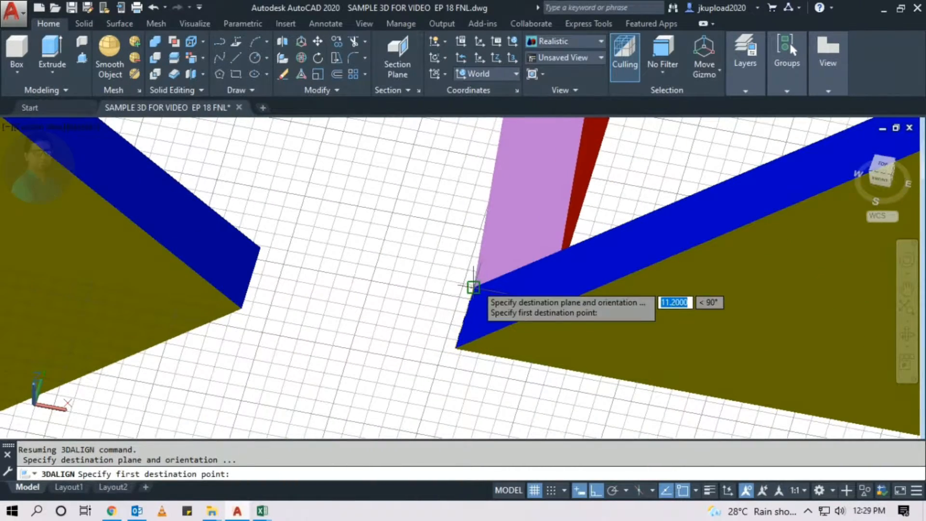
pyautogui.scroll(-5, 473, 287)
pyautogui.scroll(2, 383, 292)
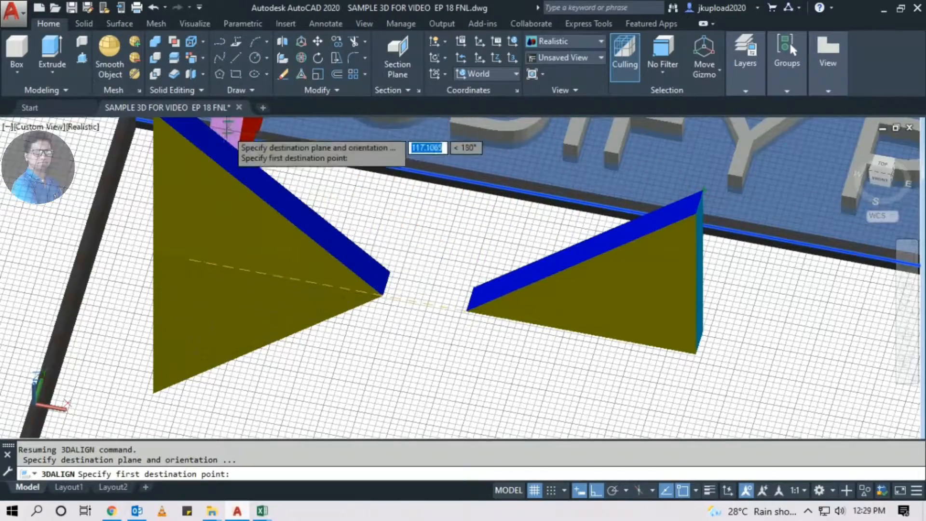
pyautogui.scroll(-2, 225, 124)
pyautogui.scroll(6, 369, 395)
pyautogui.click(340, 383)
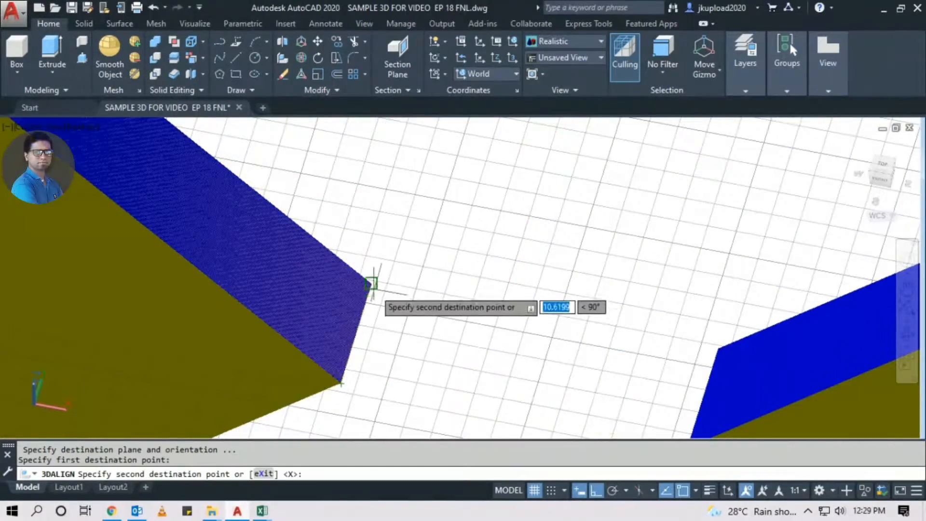
# Finish the alignment with the second destination point at the tip's other corner and the third at the sloping face's top rear corner
pyautogui.click(371, 284)
pyautogui.scroll(-3, 371, 284)
pyautogui.scroll(6, 222, 255)
pyautogui.click(206, 251)
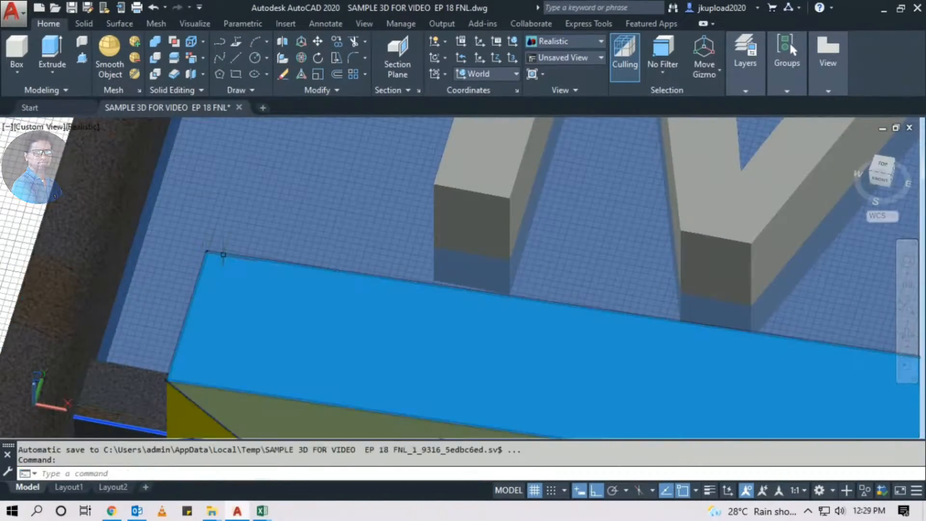
pyautogui.scroll(-6, 206, 251)
pyautogui.keyDown('shift'); pyautogui.moveTo(289, 295); pyautogui.dragTo(372, 289, button='middle'); pyautogui.keyUp('shift')
pyautogui.click(370, 270)
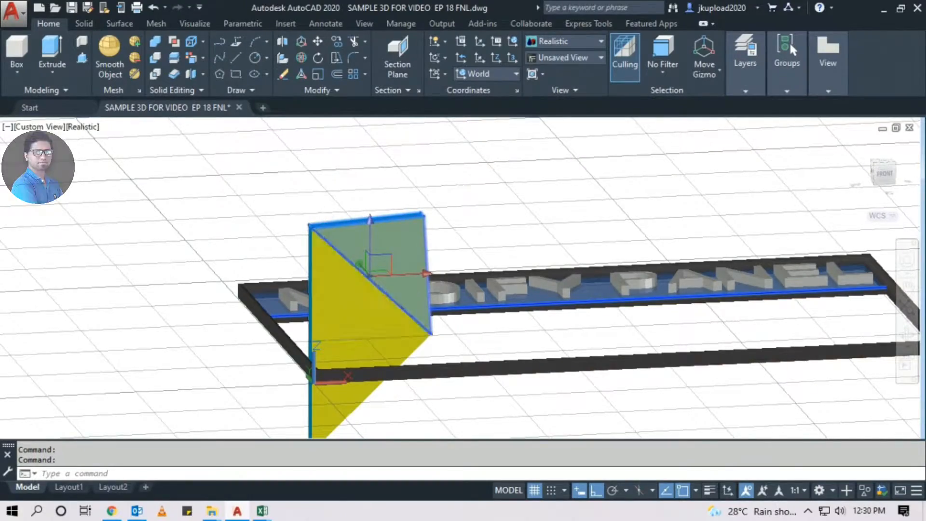
pyautogui.keyDown('shift'); pyautogui.moveTo(431, 329); pyautogui.dragTo(259, 322, button='middle'); pyautogui.keyUp('shift')
pyautogui.press('Escape')
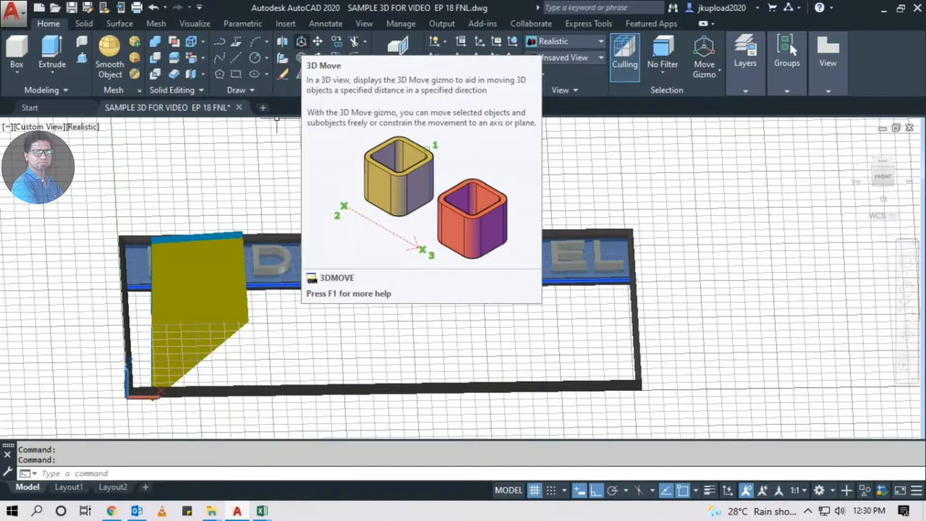
# Start 3D Move on the lower mirrored wedge and set the base point at its tip corner
pyautogui.click(301, 42)
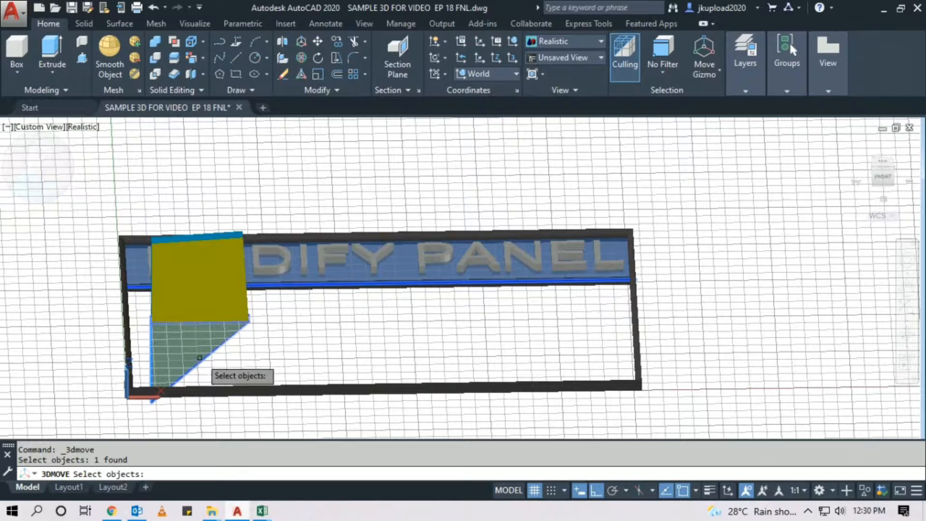
pyautogui.press('Return')
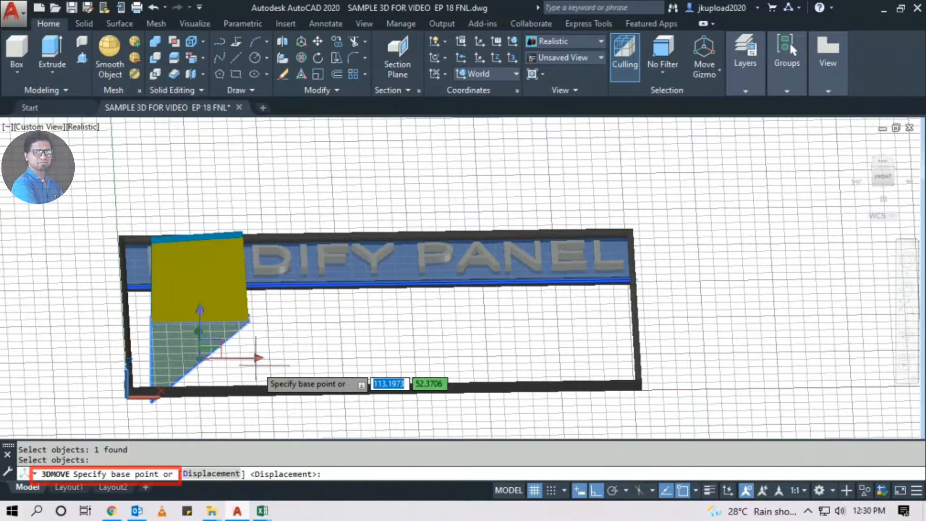
pyautogui.scroll(3, 195, 349)
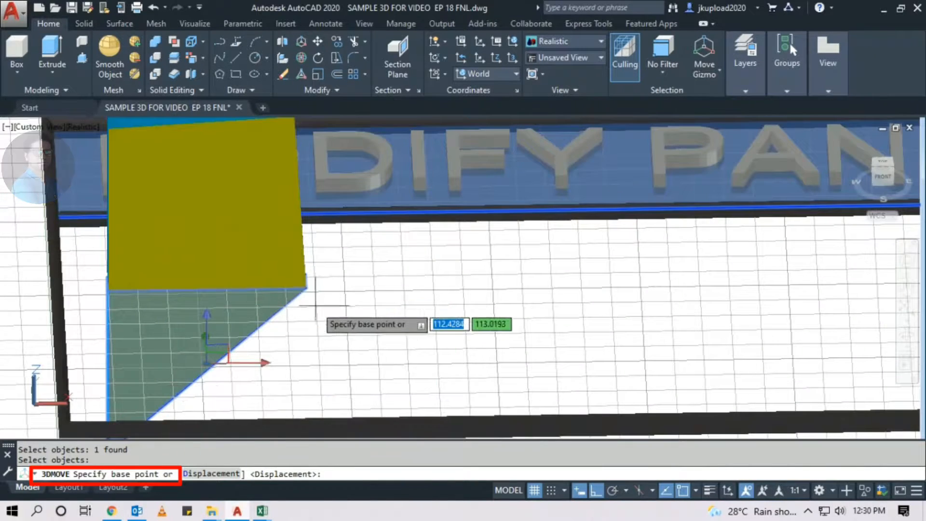
pyautogui.click(306, 288)
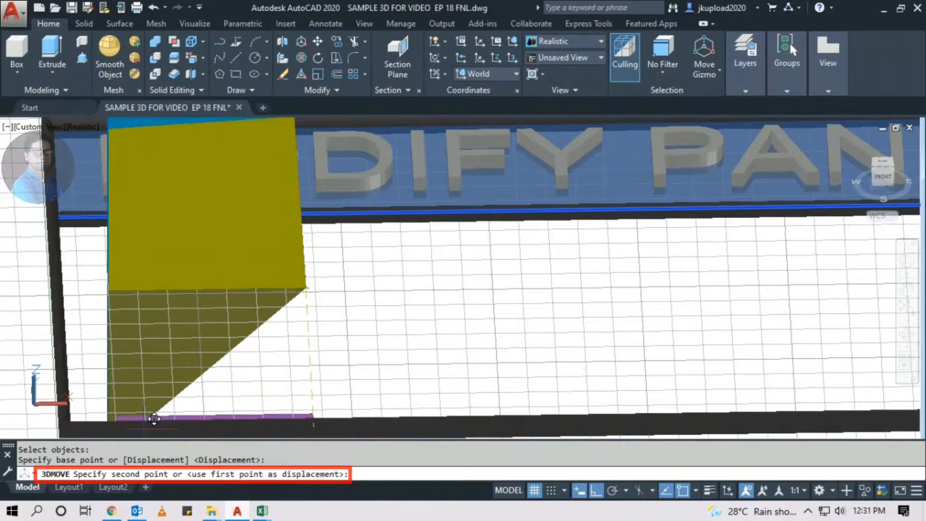
# Move the lower wedge along X, clear of the aligned block, and place it near the middle of the frame
pyautogui.scroll(-4, 366, 290)
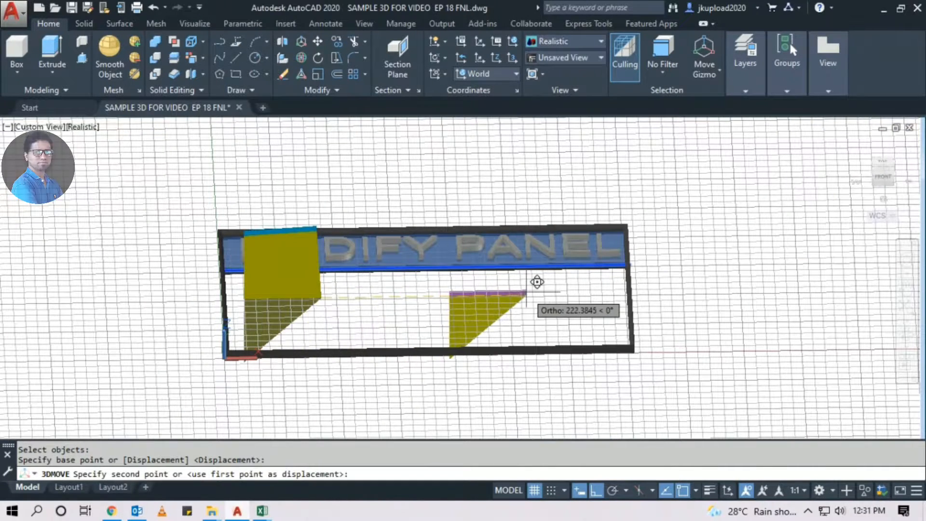
pyautogui.click(467, 292)
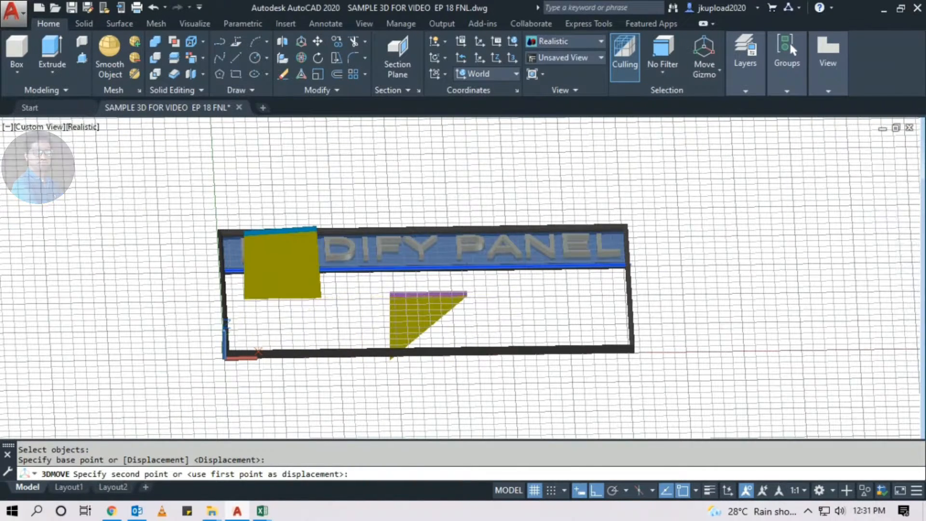
pyautogui.keyDown('shift'); pyautogui.moveTo(467, 292); pyautogui.dragTo(467, 261, button='middle'); pyautogui.keyUp('shift')
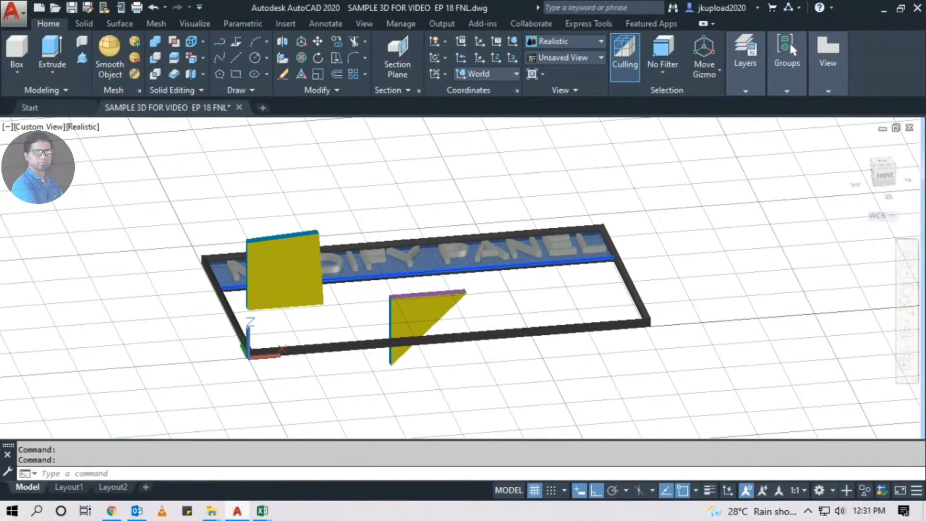
pyautogui.keyDown('shift'); pyautogui.moveTo(431, 258); pyautogui.dragTo(430, 345, button='middle'); pyautogui.keyUp('shift')
pyautogui.scroll(-3, 430, 345)
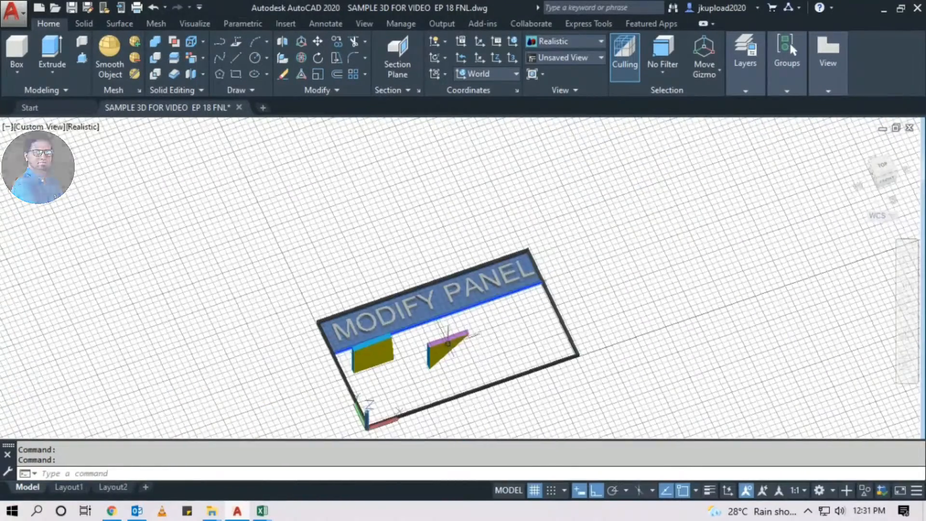
# Start 3D Rotate on the moved wedge, keeping the pivot at its gizmo centre and using Y as the rotation axis
pyautogui.scroll(3, 429, 344)
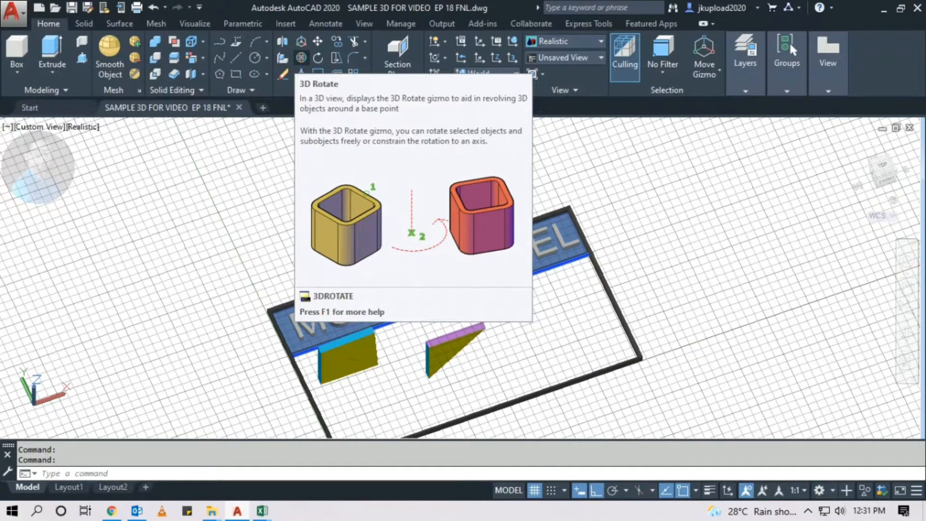
pyautogui.click(301, 58)
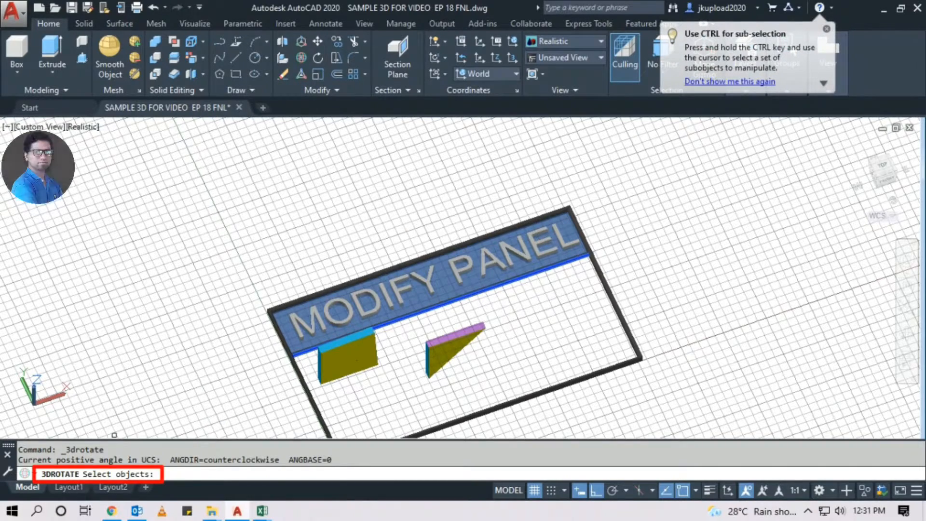
pyautogui.keyDown('shift'); pyautogui.moveTo(468, 363); pyautogui.dragTo(473, 362, button='middle'); pyautogui.keyUp('shift')
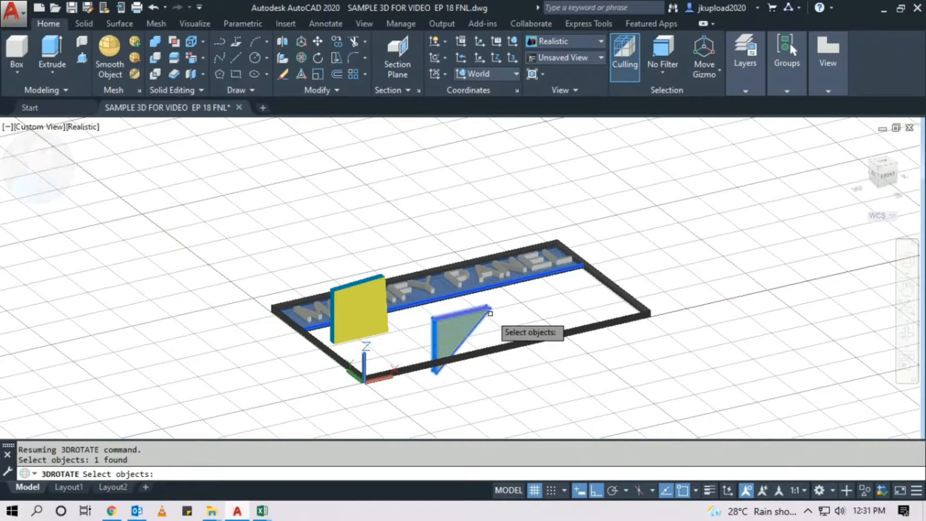
pyautogui.press('Return')
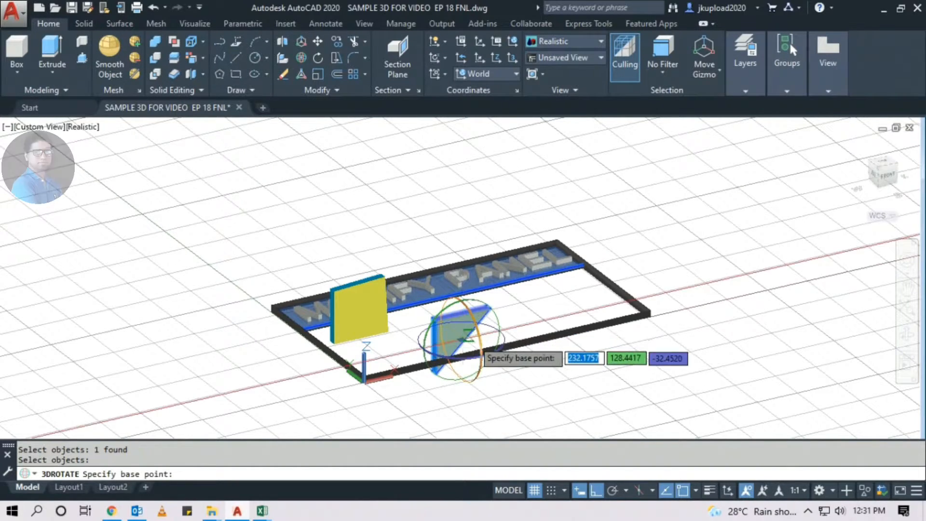
pyautogui.scroll(2, 463, 347)
pyautogui.scroll(-5, 463, 319)
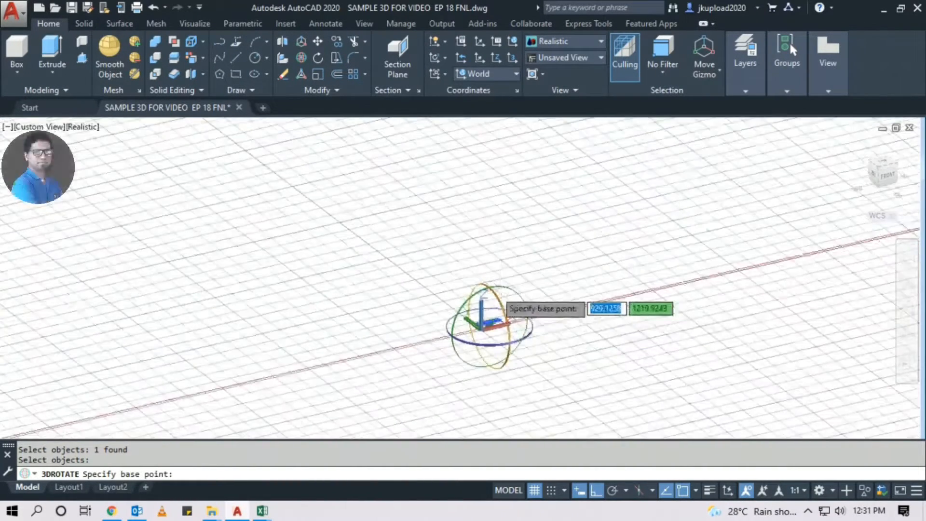
pyautogui.scroll(2, 521, 361)
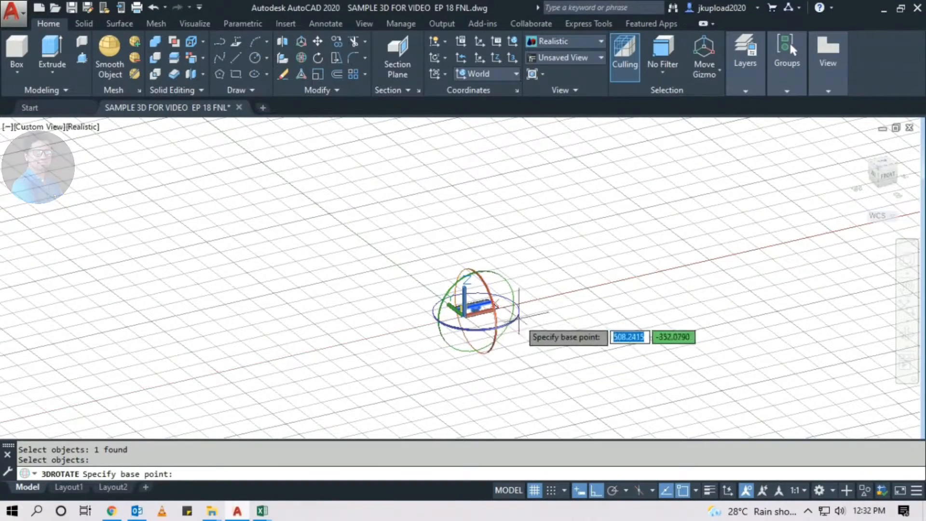
pyautogui.scroll(4, 475, 350)
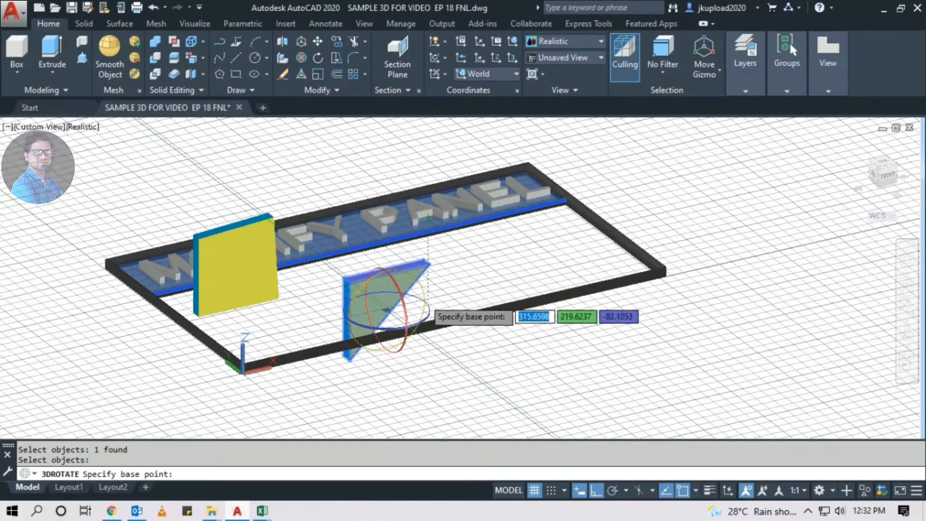
pyautogui.scroll(2, 386, 304)
pyautogui.scroll(-3, 385, 299)
pyautogui.scroll(-3, 376, 301)
pyautogui.scroll(1, 371, 304)
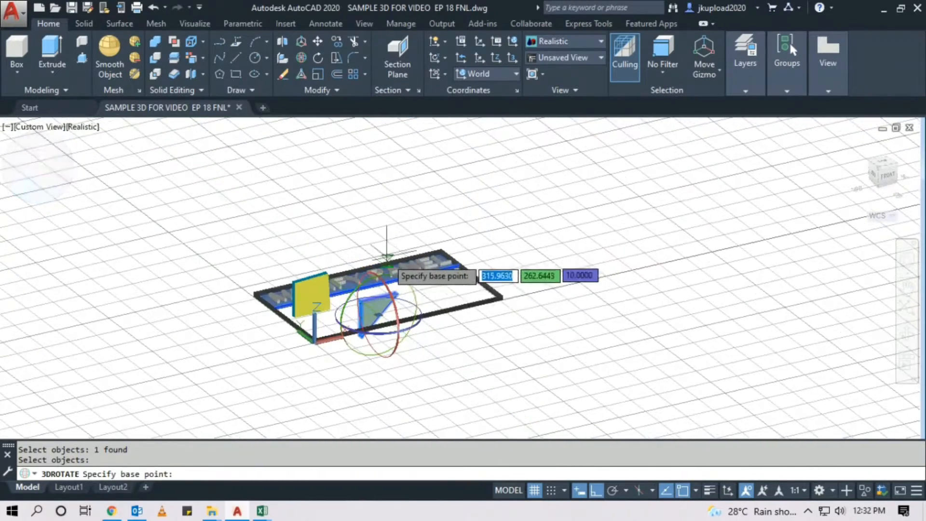
pyautogui.click(379, 315)
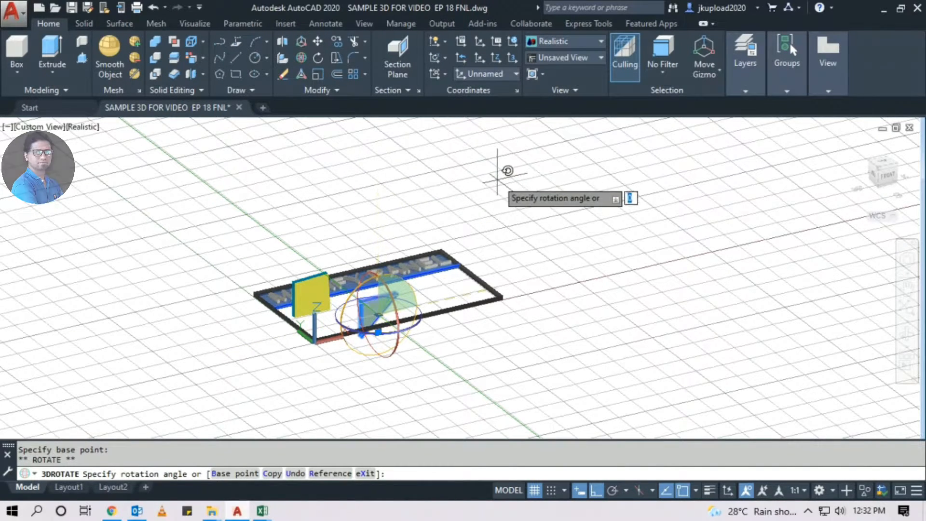
# Turn Ortho off and rotate the moved wedge 90 degrees about the Y axis
pyautogui.press('F8')
pyautogui.scroll(5, 333, 309)
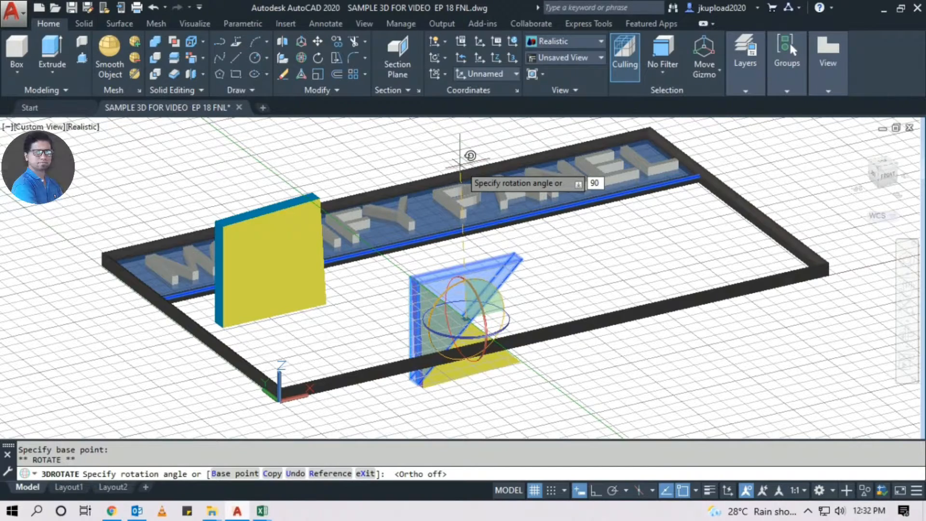
pyautogui.press('Return')
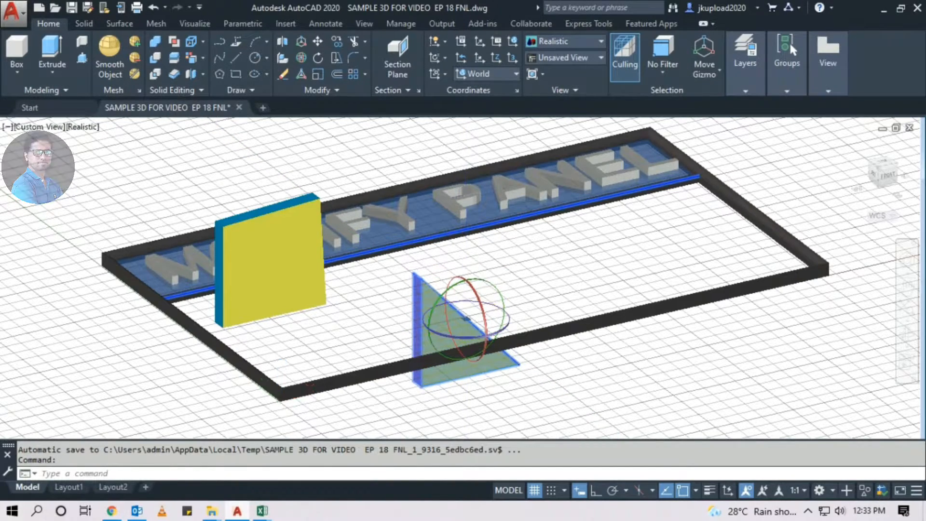
# Rotate the same wedge 45 degrees about the X axis with the rotate gizmo
pyautogui.scroll(5, 407, 307)
pyautogui.keyDown('shift'); pyautogui.moveTo(426, 326); pyautogui.dragTo(338, 313, button='middle'); pyautogui.keyUp('shift')
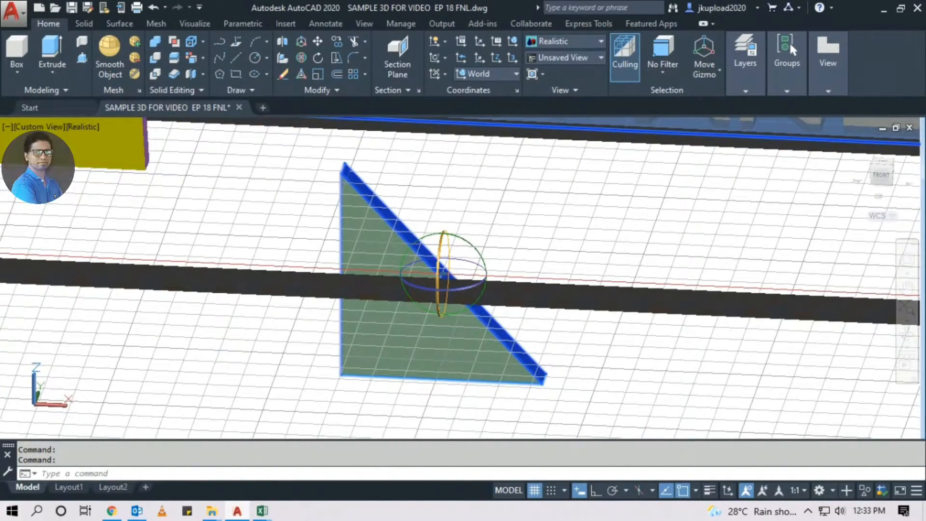
pyautogui.click(442, 241)
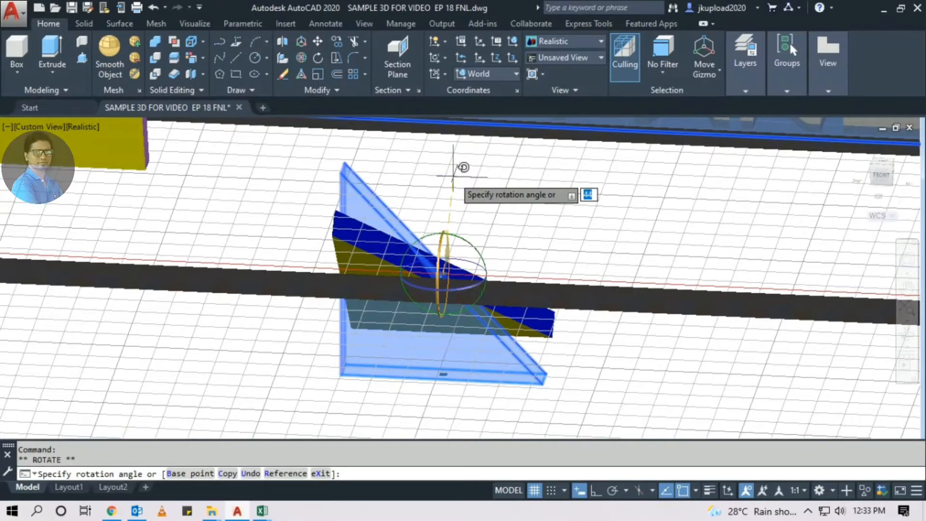
pyautogui.press('Return')
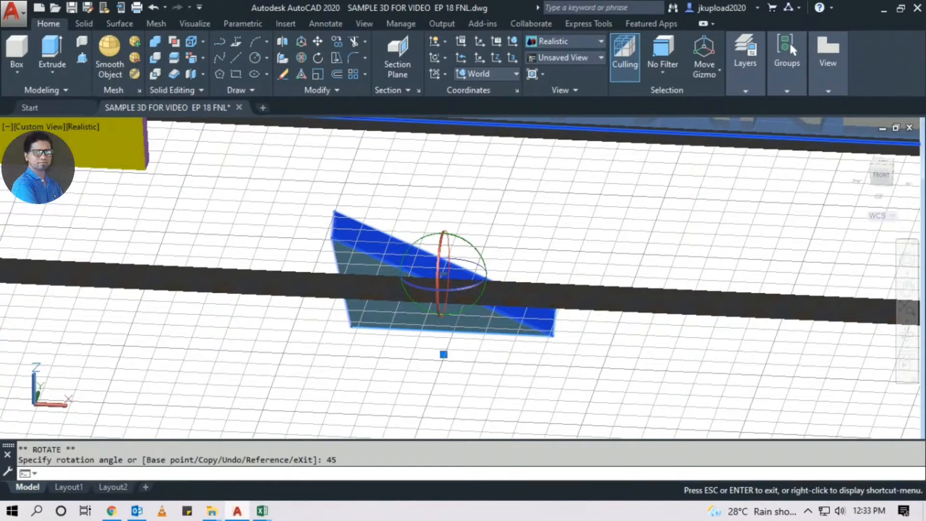
# Rotate the wedge freehand about the Z axis with the rotate gizmo and clear the selection
pyautogui.keyDown('shift'); pyautogui.moveTo(424, 198); pyautogui.dragTo(492, 265, button='middle'); pyautogui.keyUp('shift')
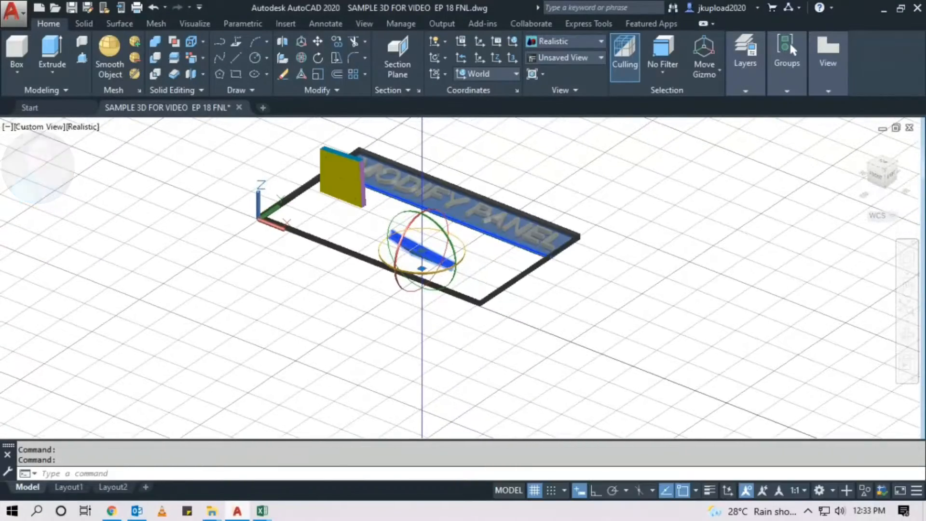
pyautogui.click(422, 268)
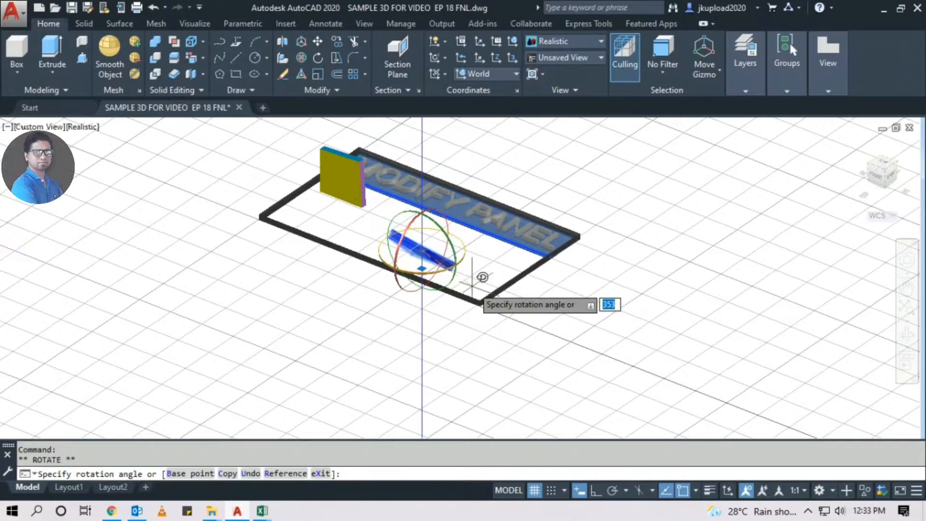
pyautogui.scroll(3, 409, 294)
pyautogui.scroll(2, 338, 279)
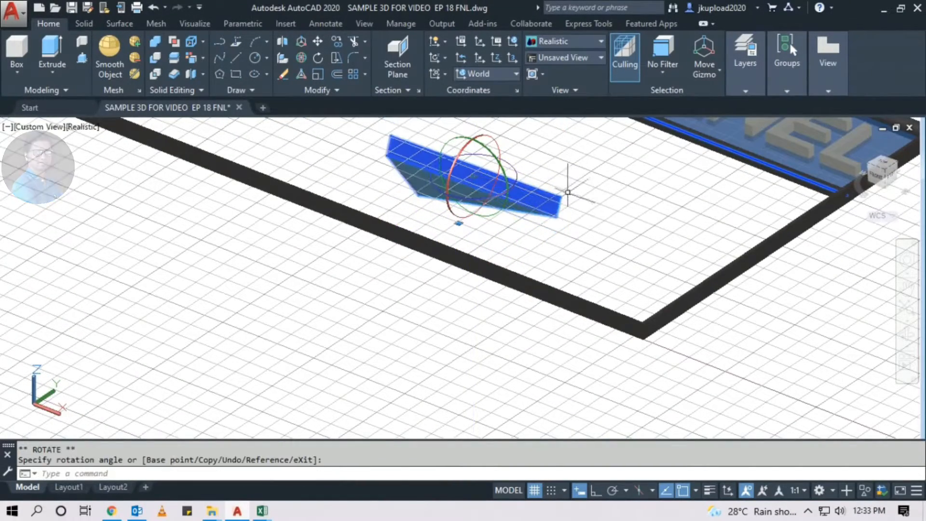
pyautogui.moveTo(494, 212); pyautogui.dragTo(333, 127, button='middle')
pyautogui.press('Escape')
# Try to scale the rotated wedge uniformly with 3D Scale, using the lower corner at its pointed end as the base point
pyautogui.scroll(-5, 473, 264)
pyautogui.scroll(-3, 414, 226)
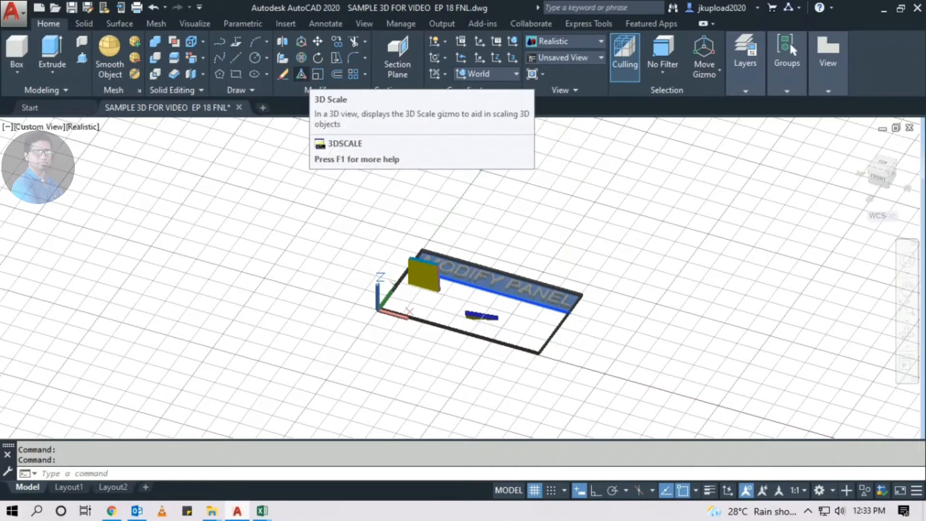
pyautogui.click(318, 74)
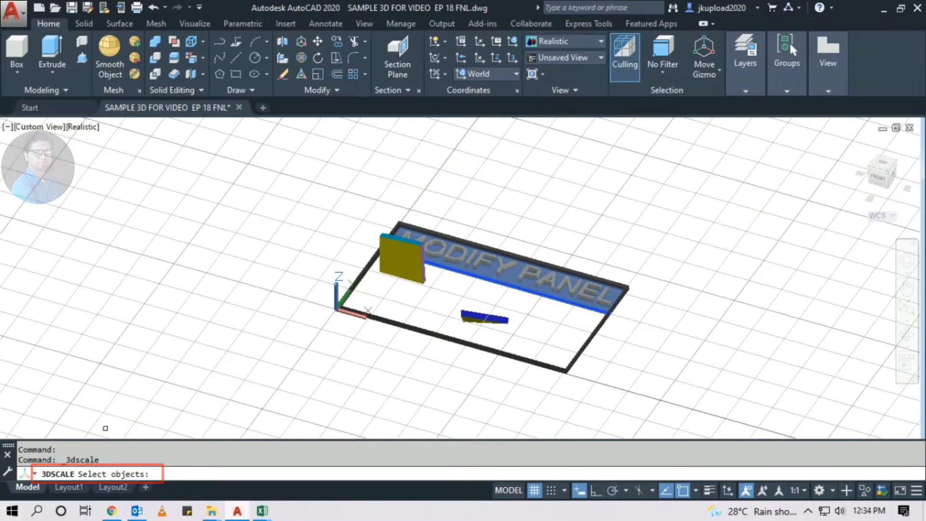
pyautogui.scroll(5, 487, 374)
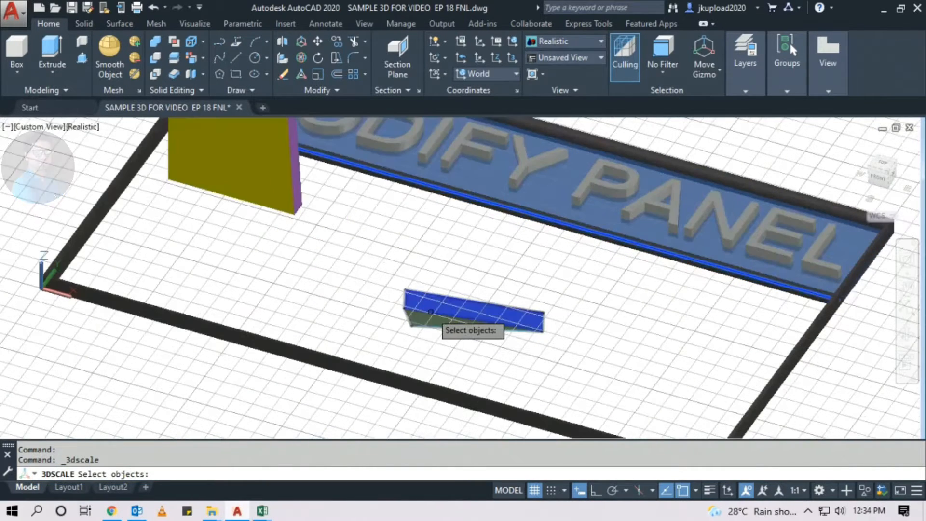
pyautogui.click(431, 311)
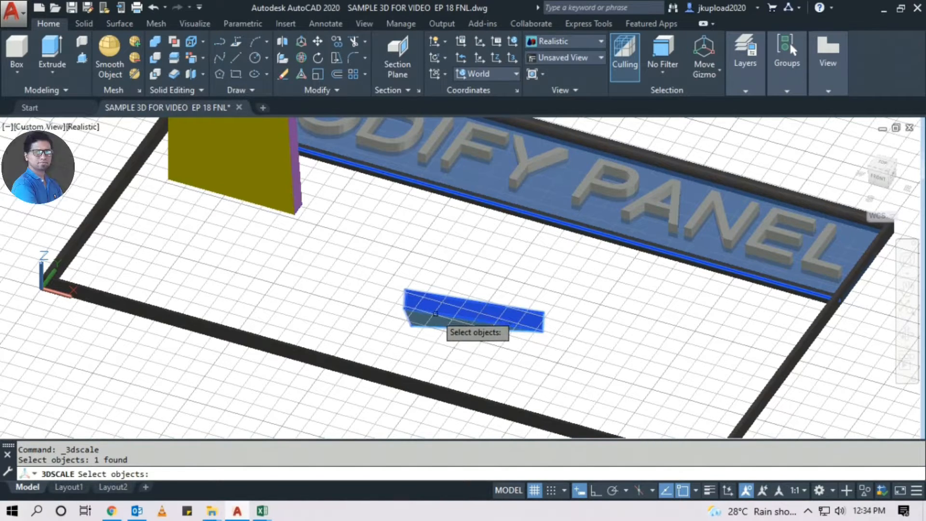
pyautogui.press('Return')
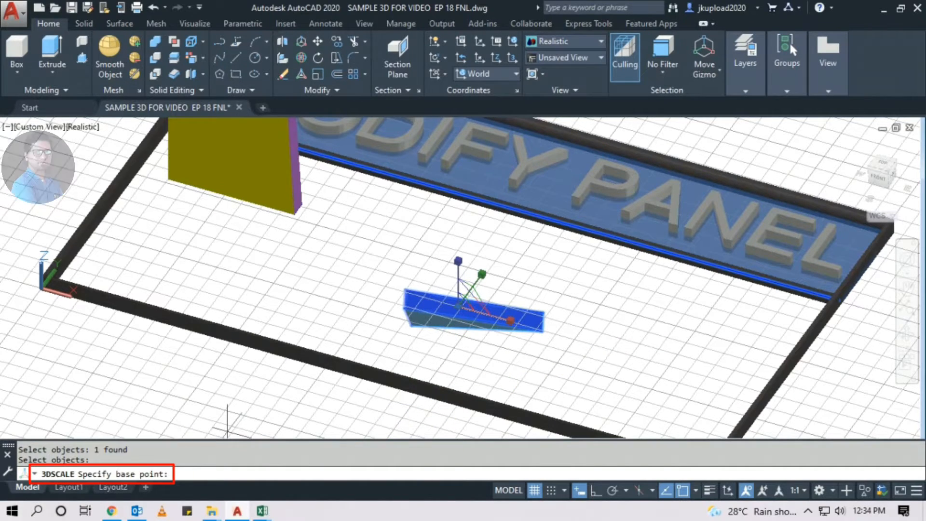
pyautogui.click(542, 331)
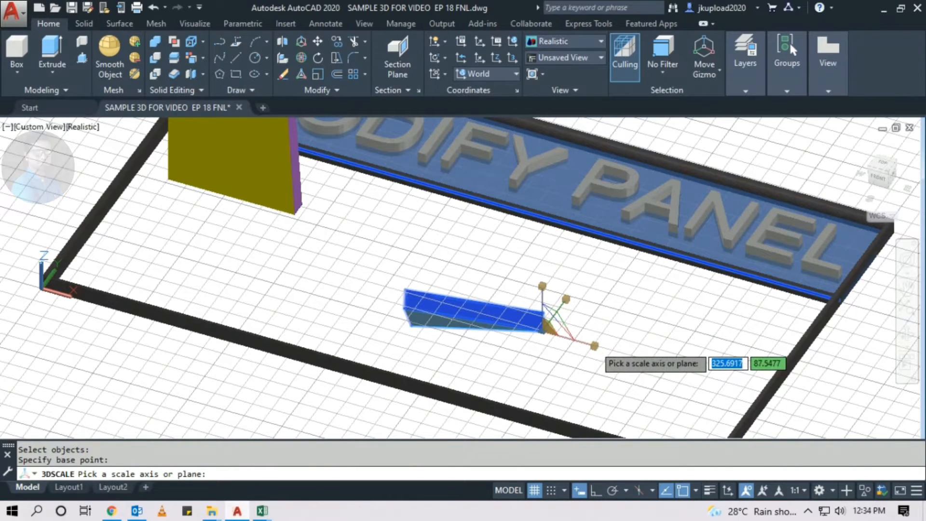
pyautogui.click(594, 346)
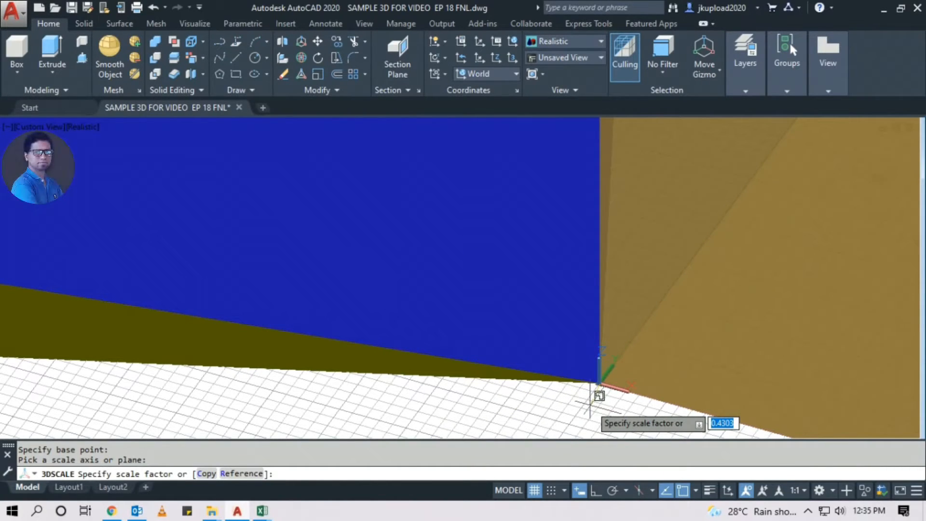
pyautogui.press('Return')
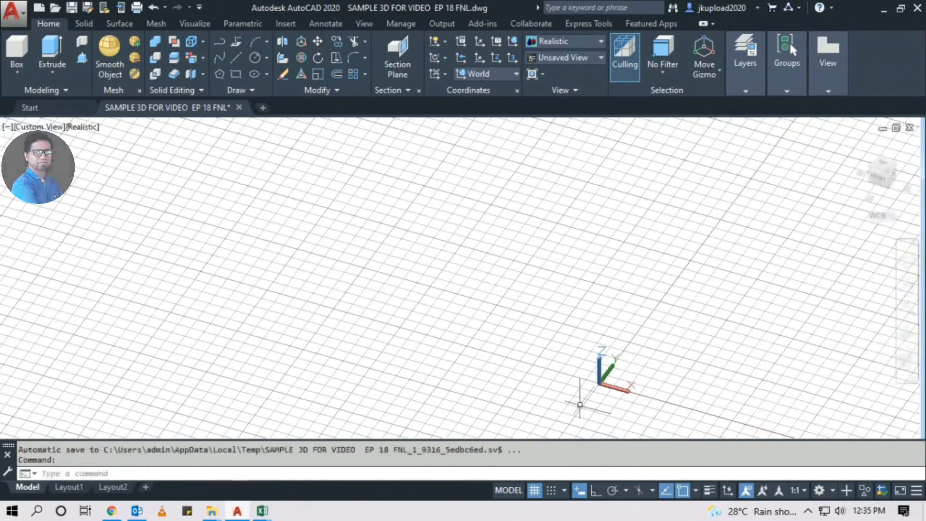
# Zoom to the drawing extents and examine the wedge inside the MODIFY PANEL frame at an angle and from above
pyautogui.write('z')
pyautogui.press('Return')
pyautogui.write('e')
pyautogui.press('Return')
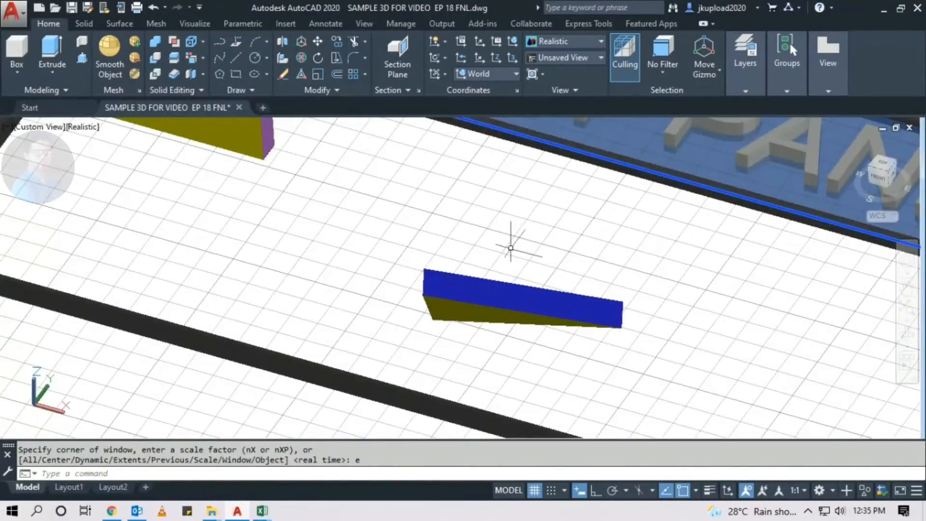
pyautogui.press('Escape')
pyautogui.click(482, 261)
pyautogui.keyDown('shift'); pyautogui.moveTo(617, 289); pyautogui.dragTo(481, 268, button='middle'); pyautogui.keyUp('shift')
pyautogui.scroll(3, 481, 269)
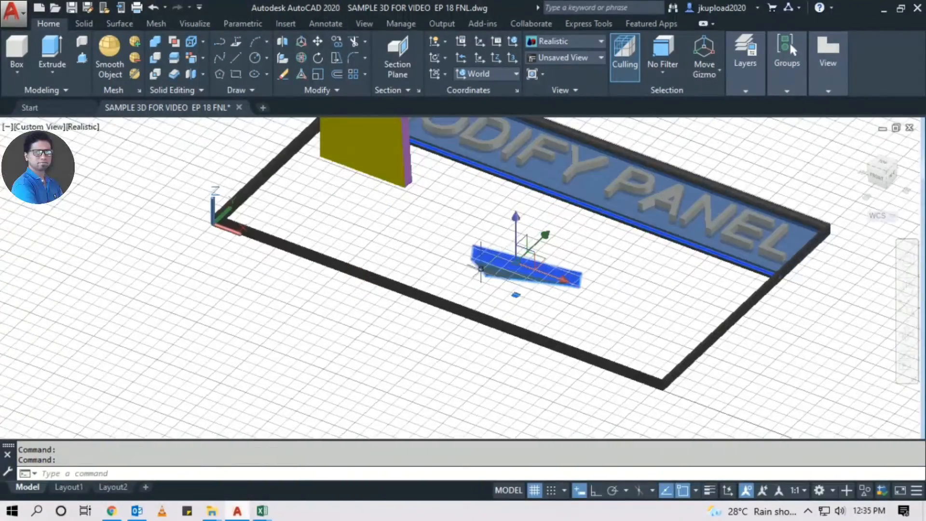
pyautogui.press('Escape')
pyautogui.scroll(-5, 481, 262)
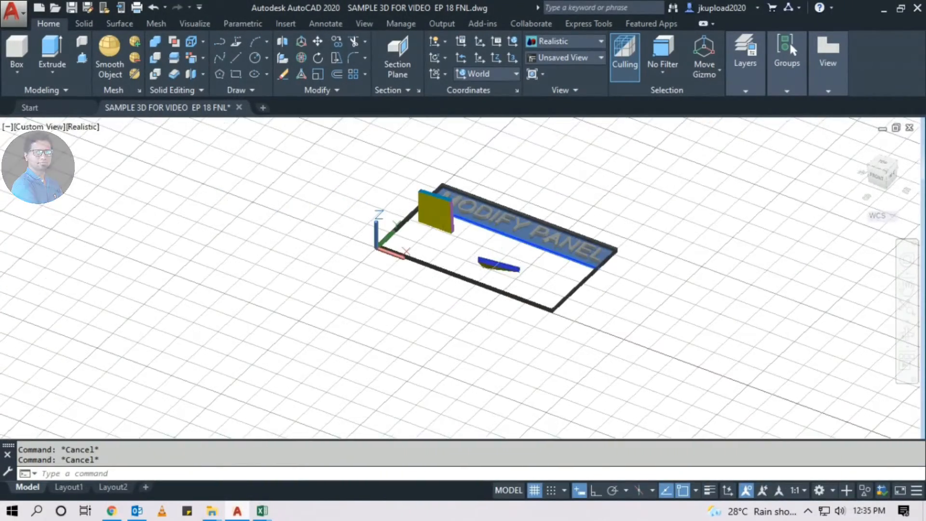
pyautogui.keyDown('shift'); pyautogui.moveTo(483, 262); pyautogui.dragTo(454, 203, button='middle'); pyautogui.keyUp('shift')
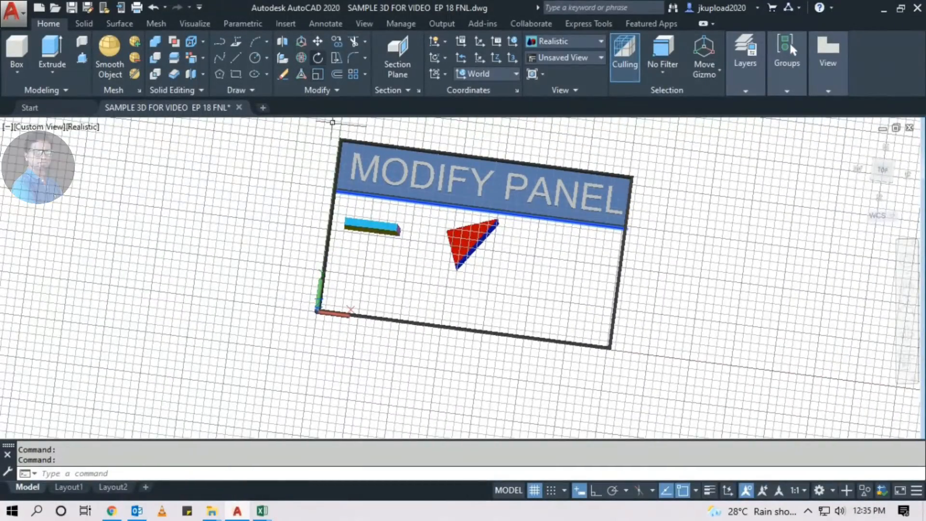